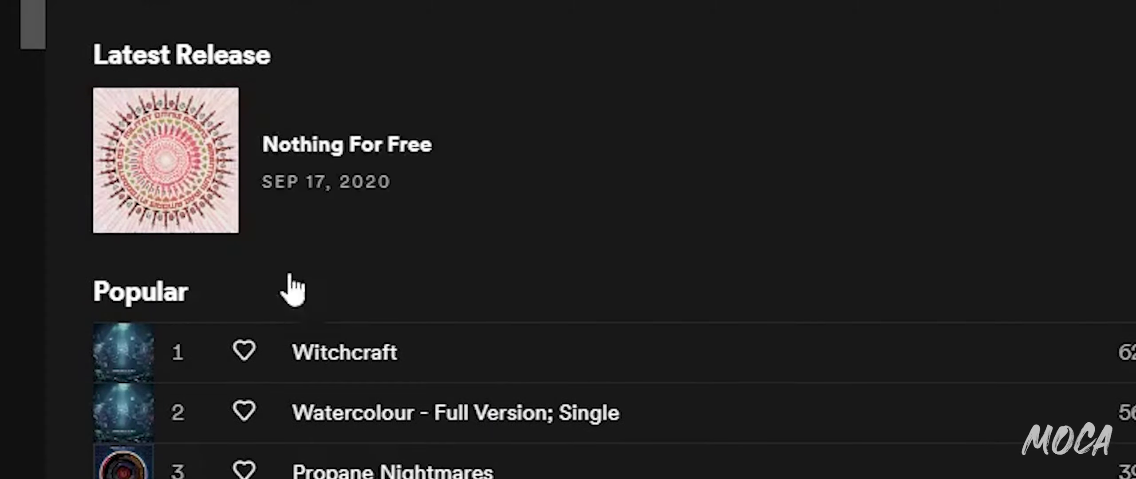
# Look through Pendulum's artist page, including the latest release and the listed albums
pyautogui.click(351, 191)
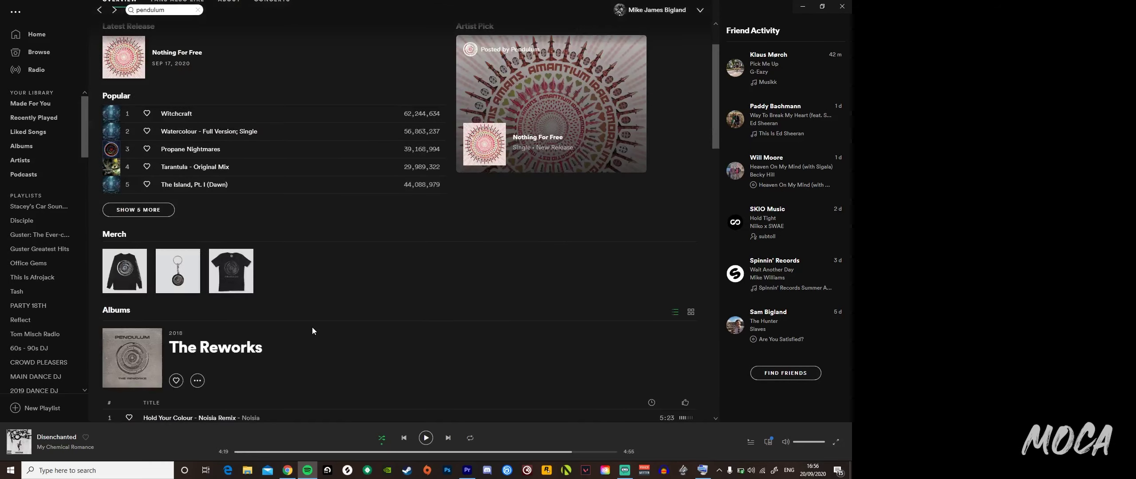
pyautogui.scroll(-10, 313, 329)
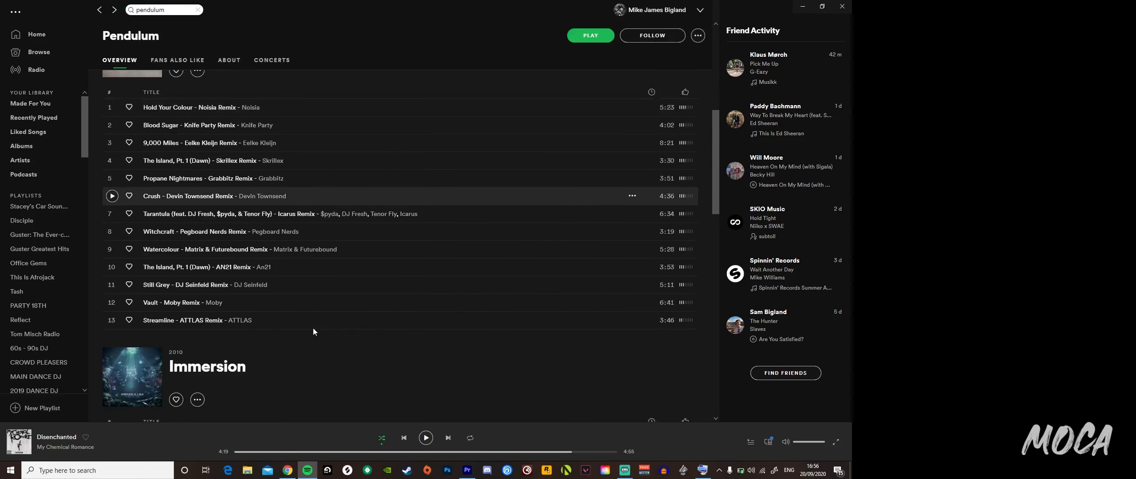
pyautogui.scroll(-3, 313, 328)
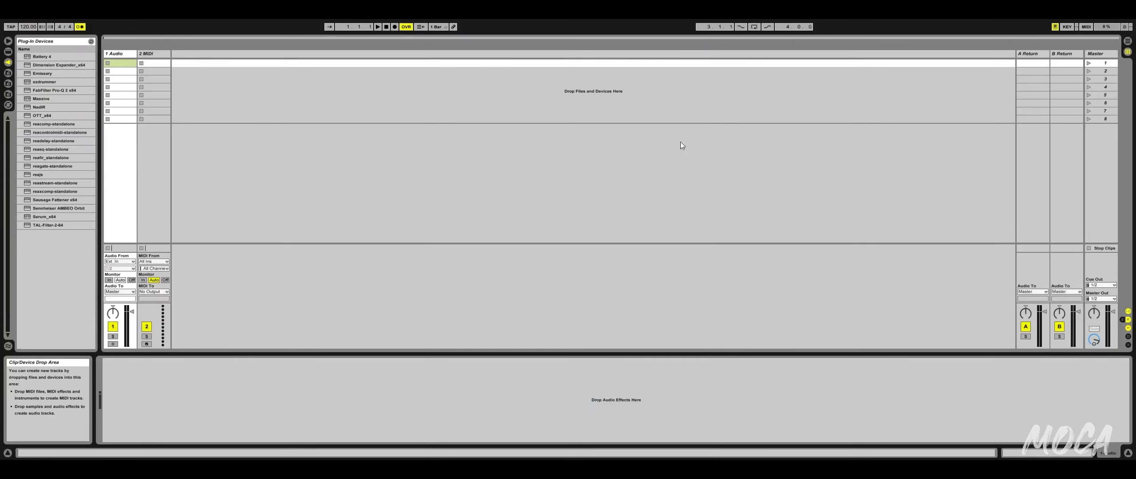
# Switch to Ableton Live's Arrangement View, load the Massive plug-in onto the third MIDI track and list the Live devices
pyautogui.press('Tab')
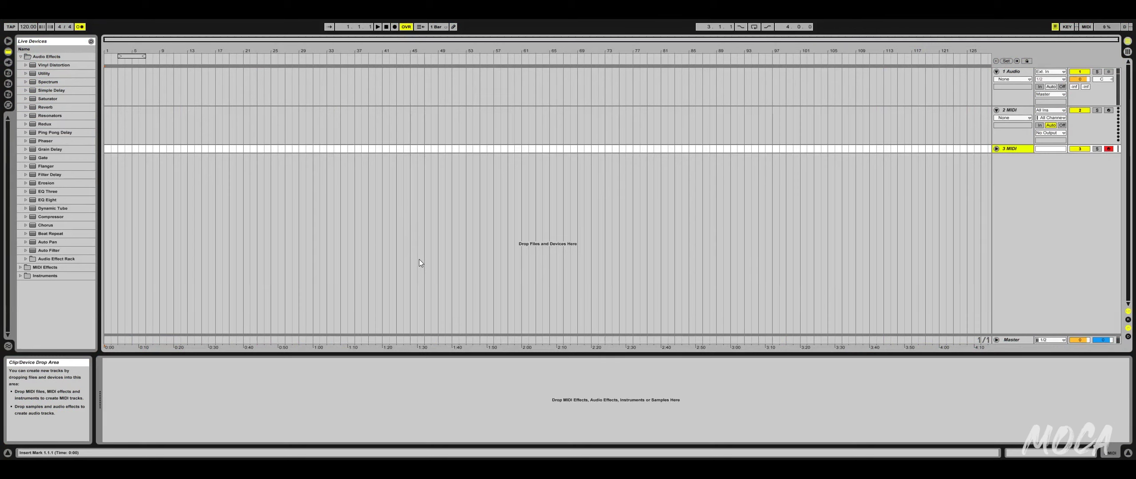
pyautogui.click(8, 62)
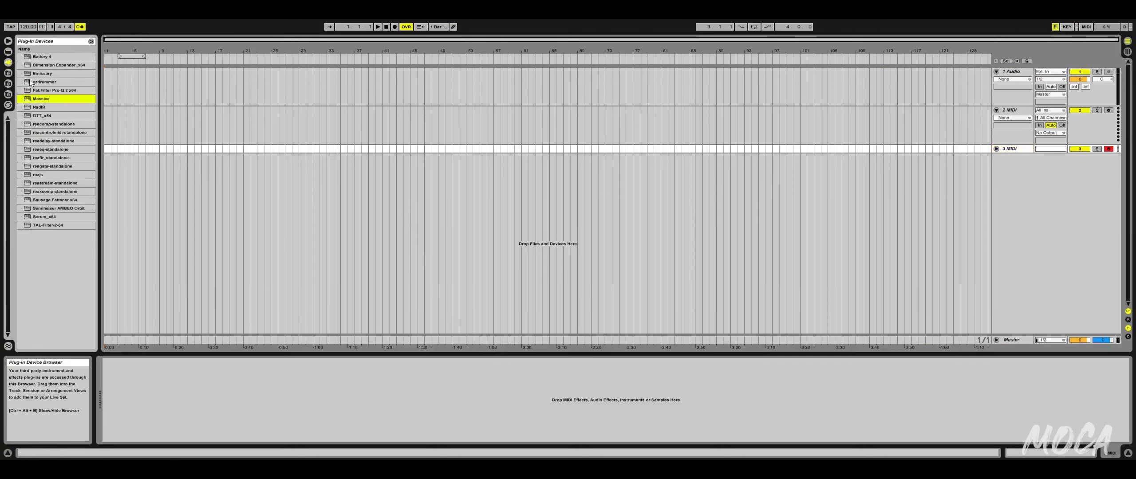
pyautogui.doubleClick(41, 100)
pyautogui.moveTo(513, 75); pyautogui.dragTo(520, 77)
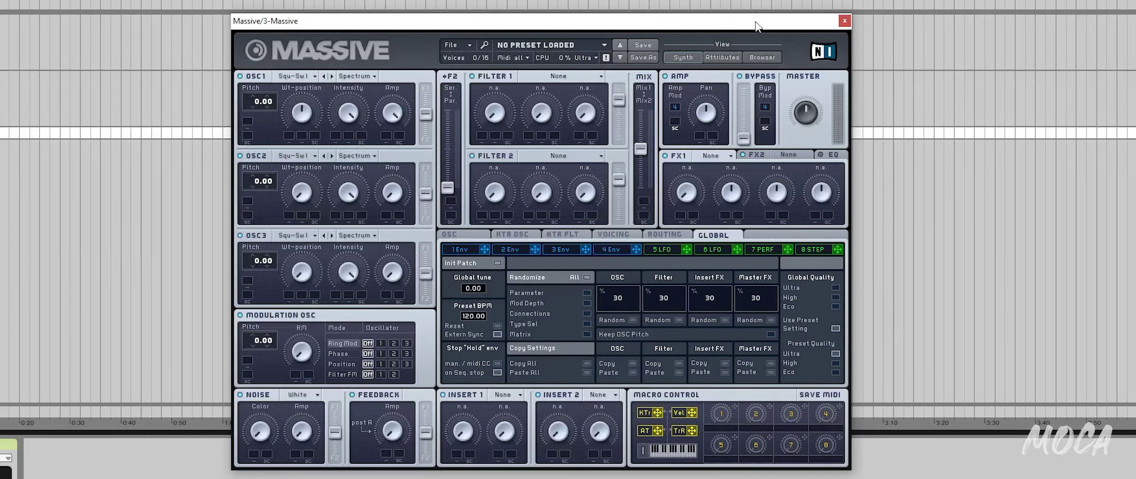
pyautogui.click(844, 21)
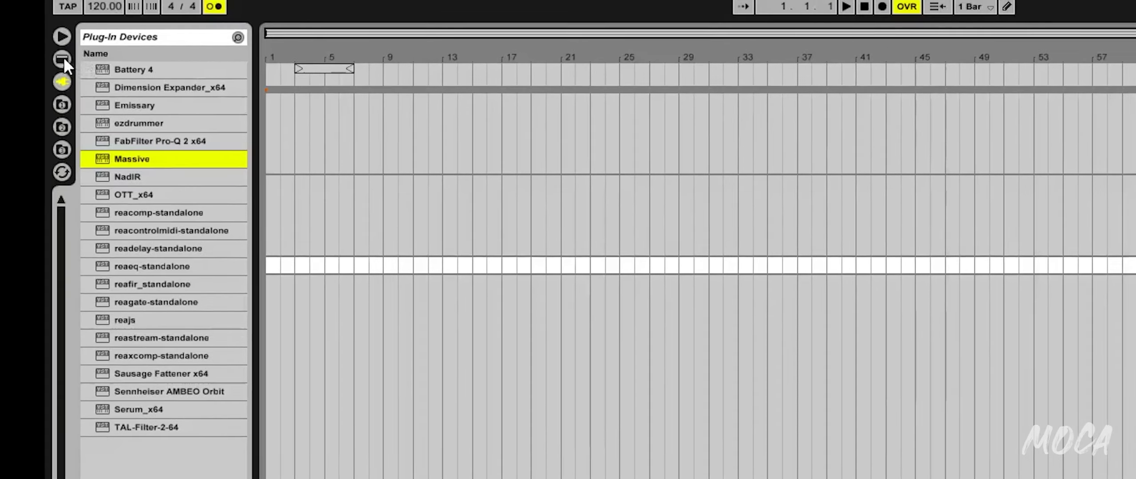
pyautogui.click(61, 62)
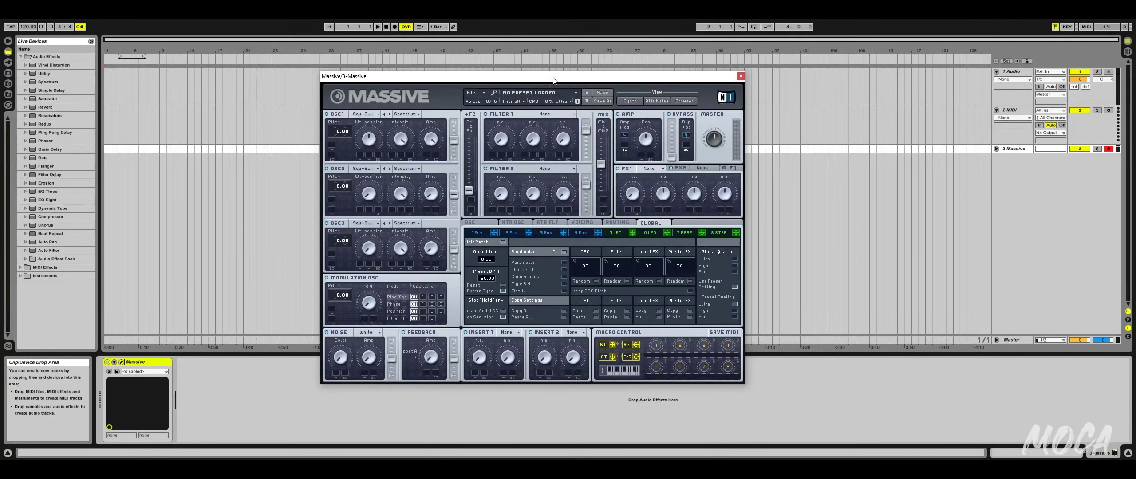
pyautogui.moveTo(544, 80); pyautogui.dragTo(259, 90)
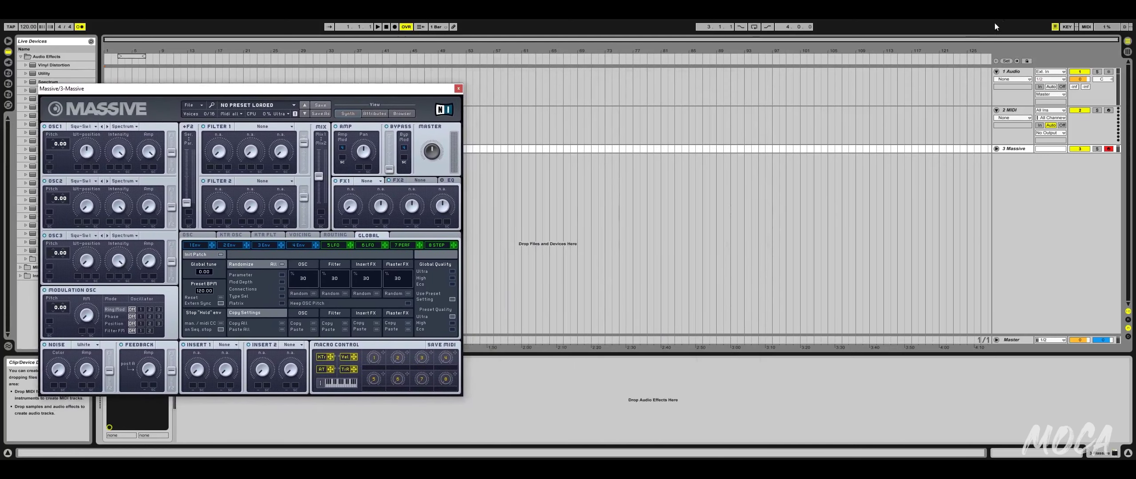
pyautogui.moveTo(995, 6); pyautogui.dragTo(119, 436)
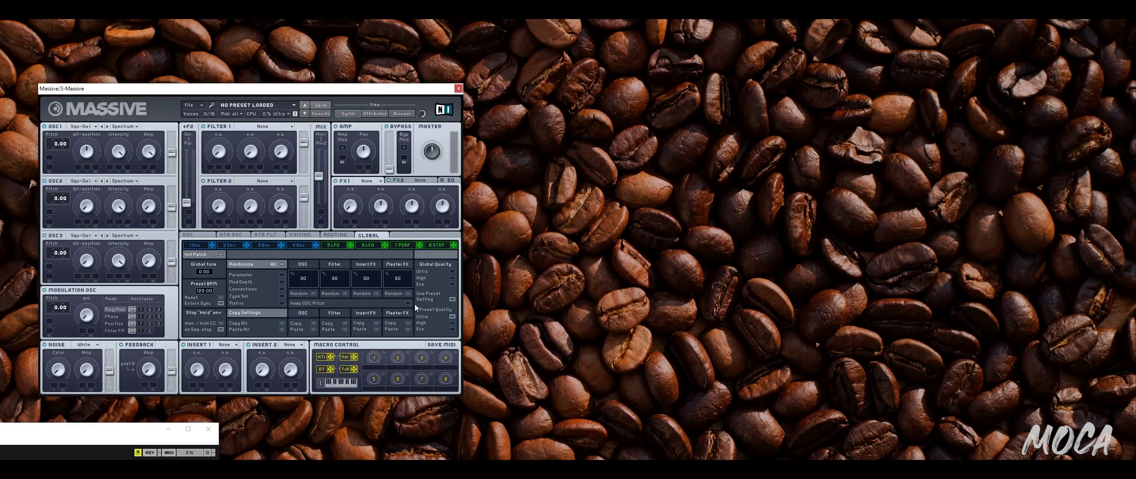
pyautogui.doubleClick(166, 437)
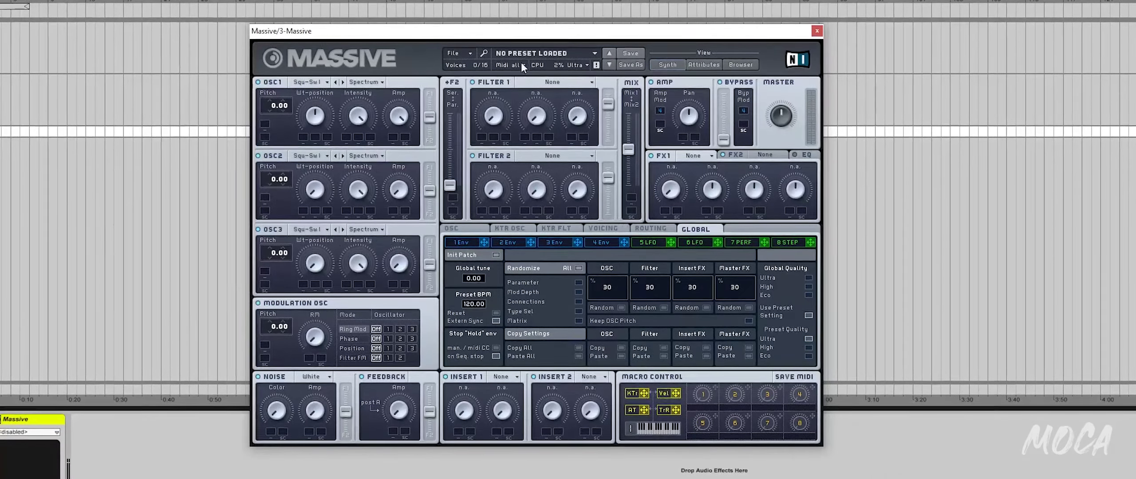
# Set oscillator 1's pitch to -0.12 in Massive and use 2 unison voices with a pitch cutoff spread of 0.50
pyautogui.moveTo(531, 33); pyautogui.dragTo(535, 44)
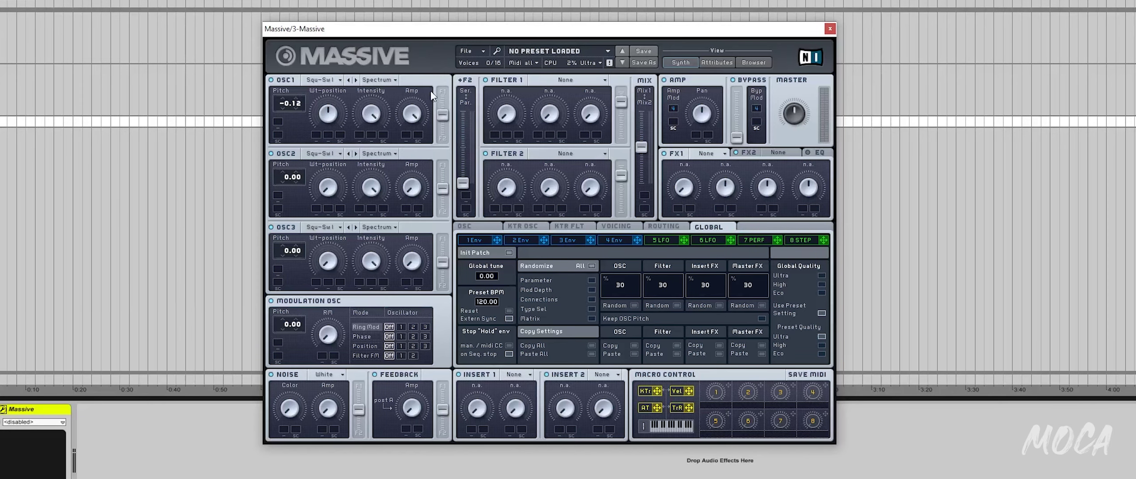
pyautogui.click(609, 229)
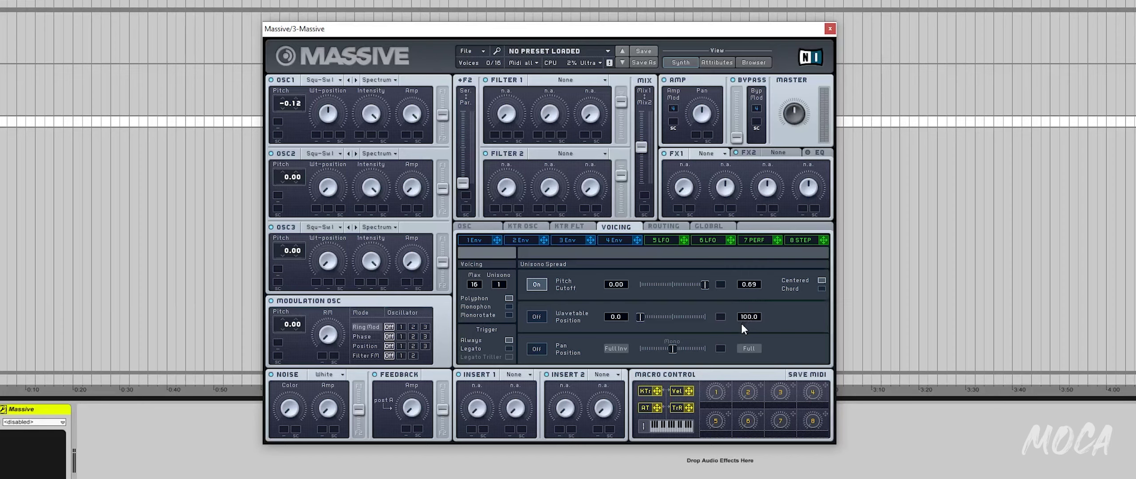
pyautogui.moveTo(741, 329); pyautogui.dragTo(735, 344)
# Check Massive's glide settings against the voicing settings and set the voicing mode to Monophon
pyautogui.click(491, 227)
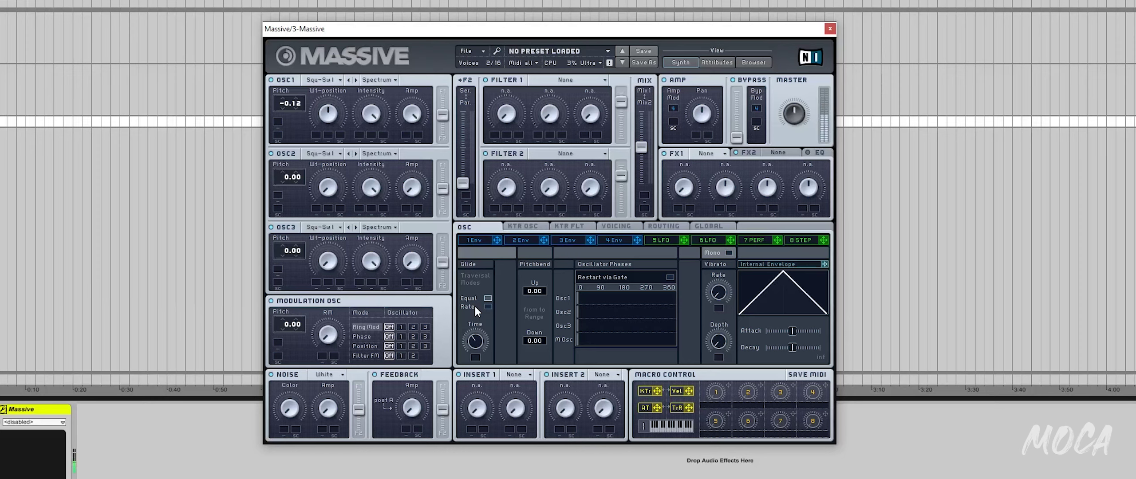
pyautogui.click(616, 226)
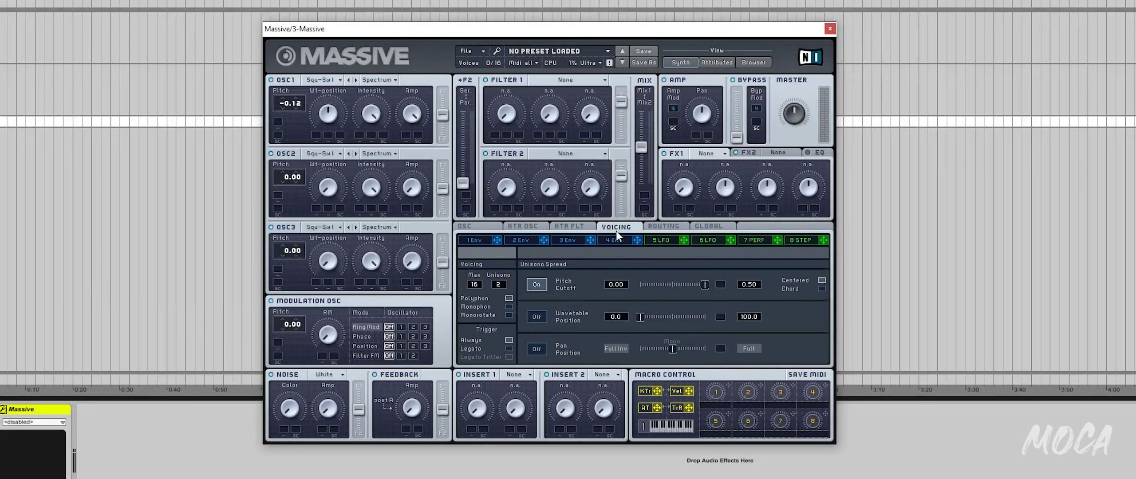
pyautogui.click(464, 227)
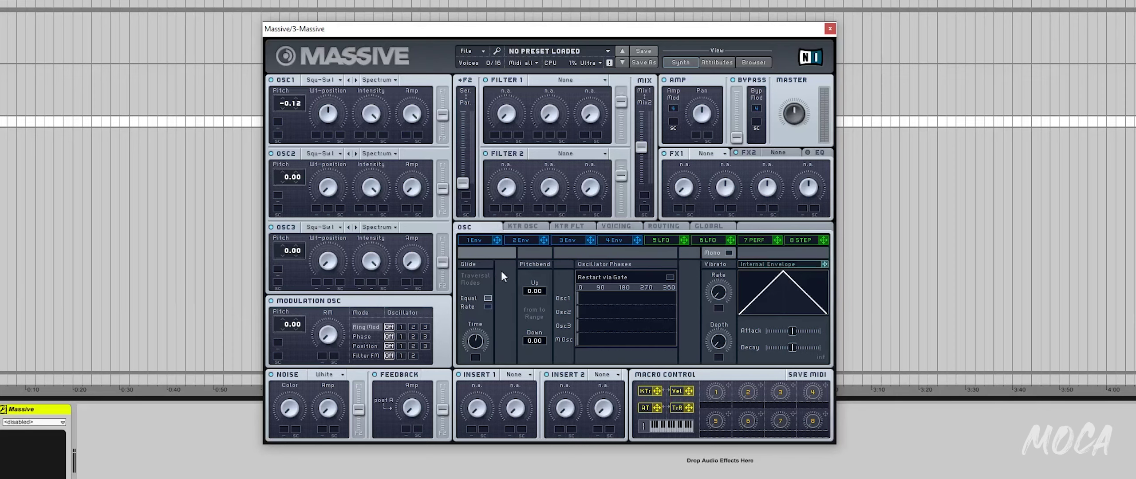
pyautogui.click(612, 227)
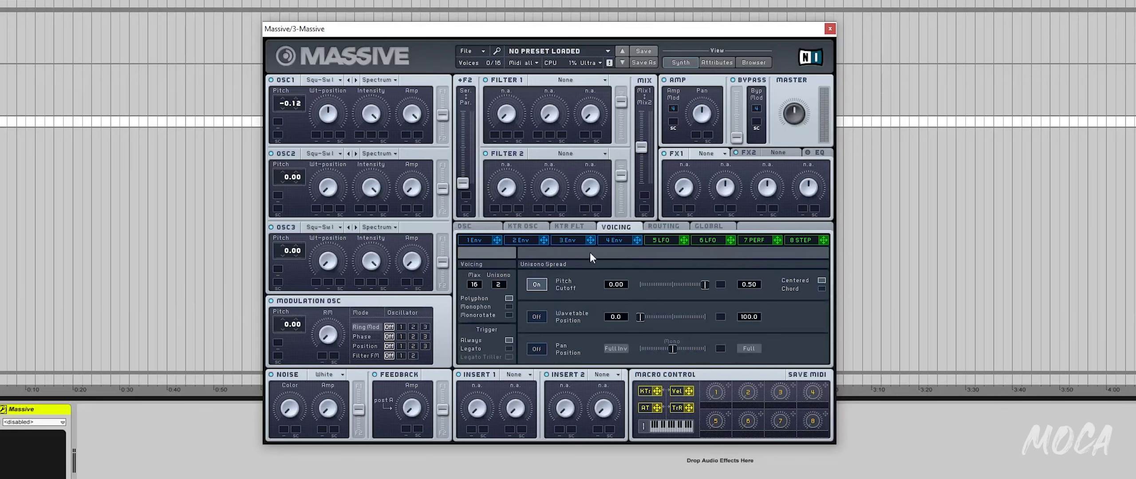
pyautogui.click(508, 307)
# Adjust the vibrato depth in Massive's oscillator settings
pyautogui.click(481, 226)
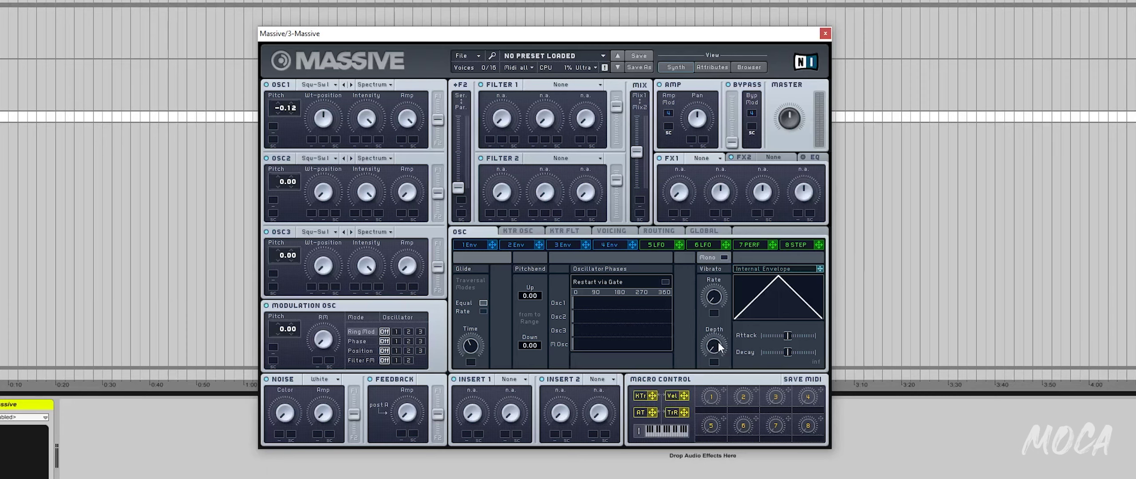
pyautogui.moveTo(718, 342); pyautogui.dragTo(715, 341)
pyautogui.moveTo(715, 346); pyautogui.dragTo(714, 342)
# Shape Massive's built-in EQ by lowering the Boost and raising the Frequency
pyautogui.click(811, 157)
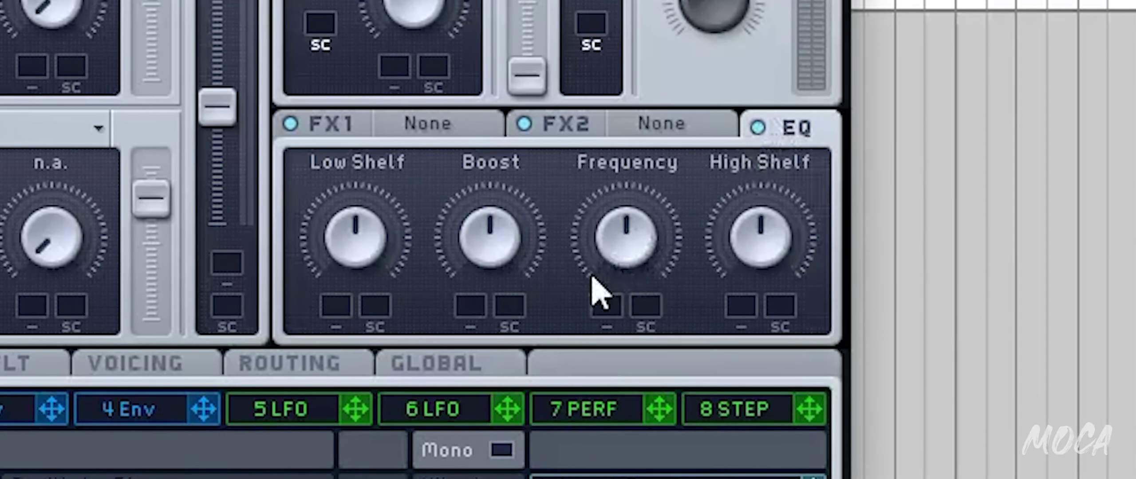
pyautogui.moveTo(482, 251); pyautogui.dragTo(432, 317)
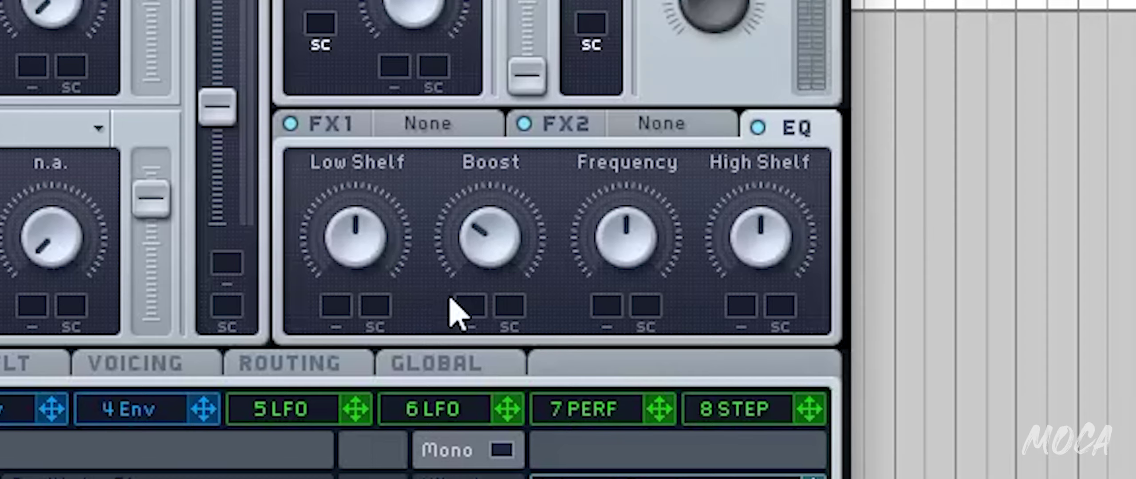
pyautogui.moveTo(620, 248); pyautogui.dragTo(602, 186)
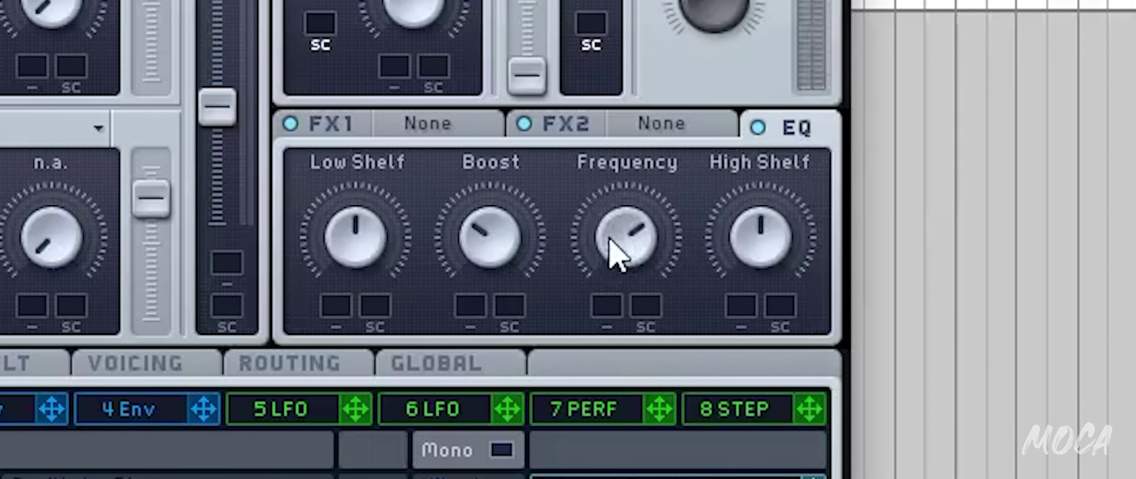
pyautogui.moveTo(606, 245)
pyautogui.mouseDown()
pyautogui.moveTo(609, 226)
pyautogui.moveTo(607, 257)
pyautogui.moveTo(603, 228)
pyautogui.mouseUp()
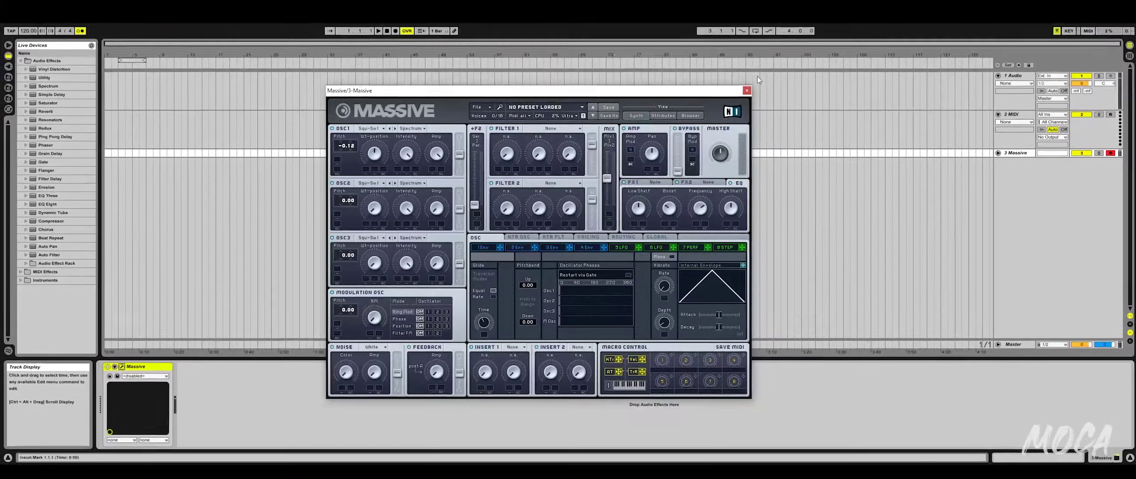
# Put the Massive window away and try adding EQ Eight to the Massive track
pyautogui.click(762, 83)
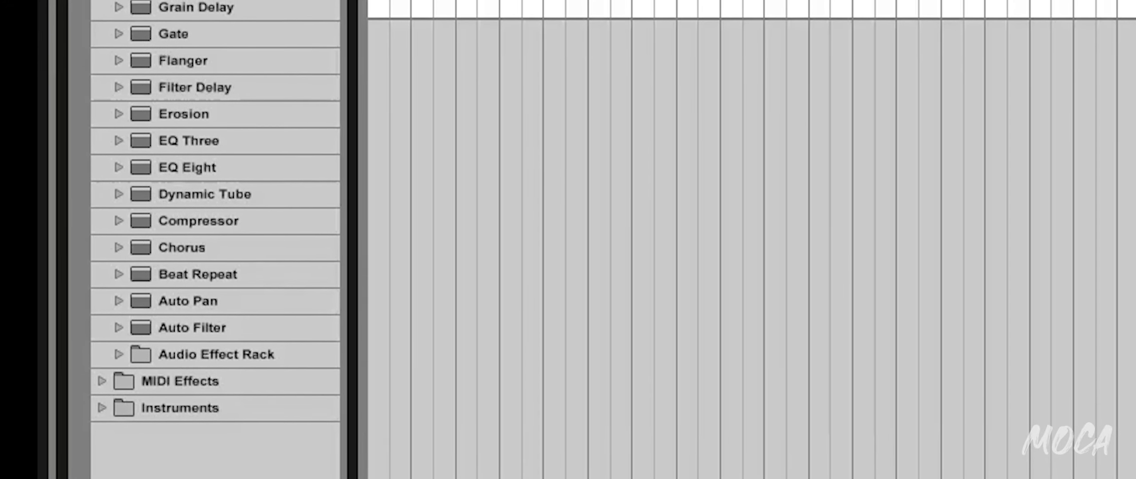
pyautogui.doubleClick(195, 179)
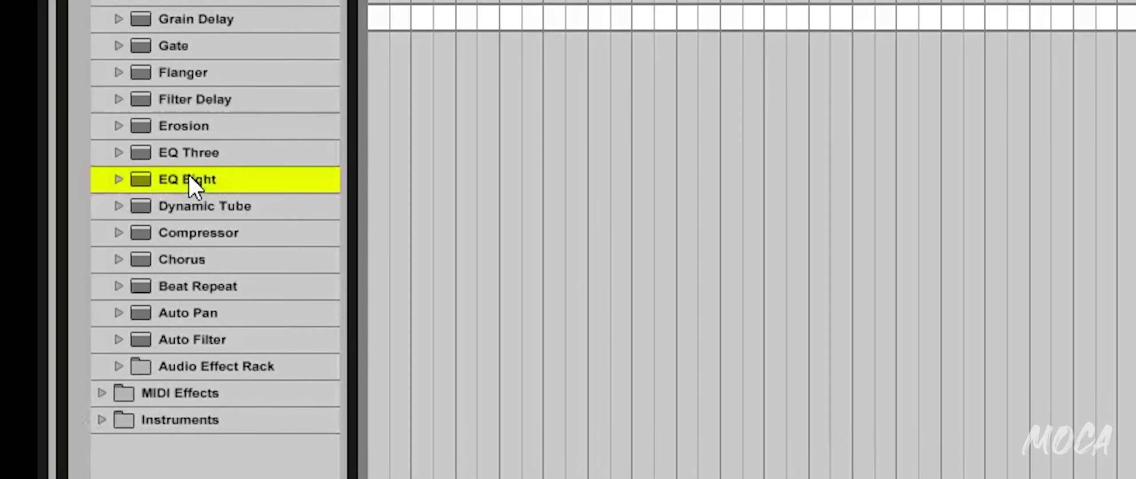
pyautogui.click(470, 101)
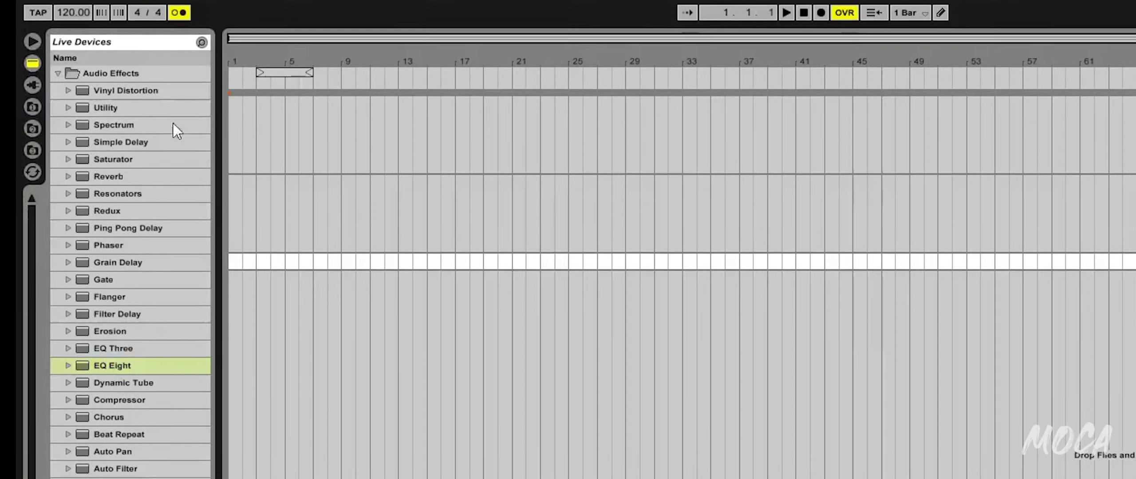
# Add the FabFilter Pro-Q 2 plug-in after Massive, followed by Live's Chorus effect
pyautogui.click(25, 81)
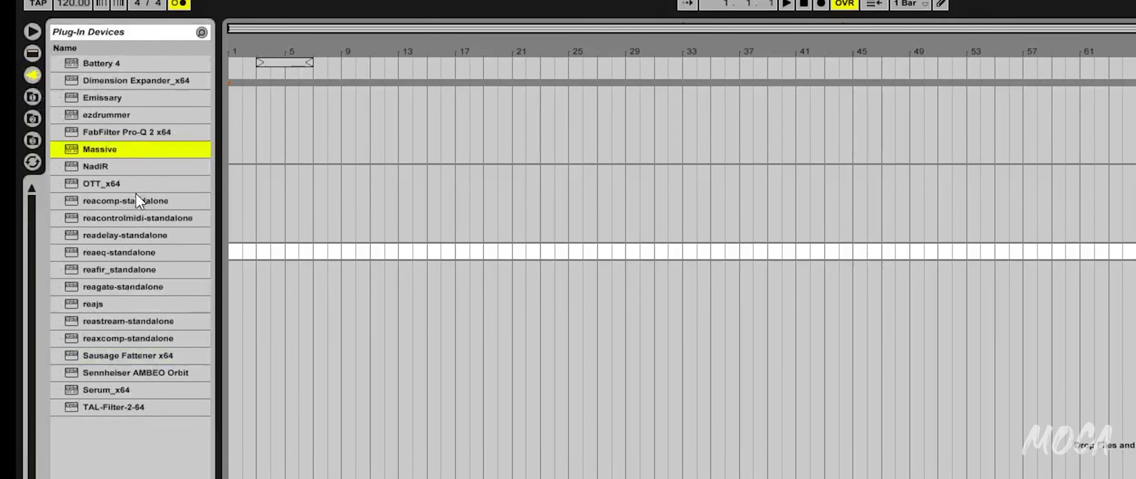
pyautogui.click(117, 136)
pyautogui.doubleClick(117, 127)
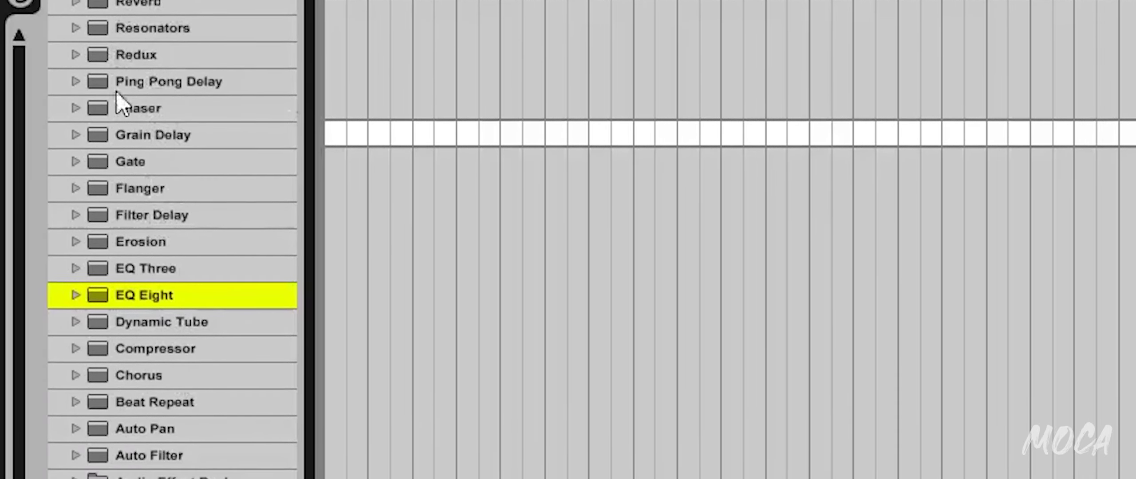
pyautogui.click(130, 363)
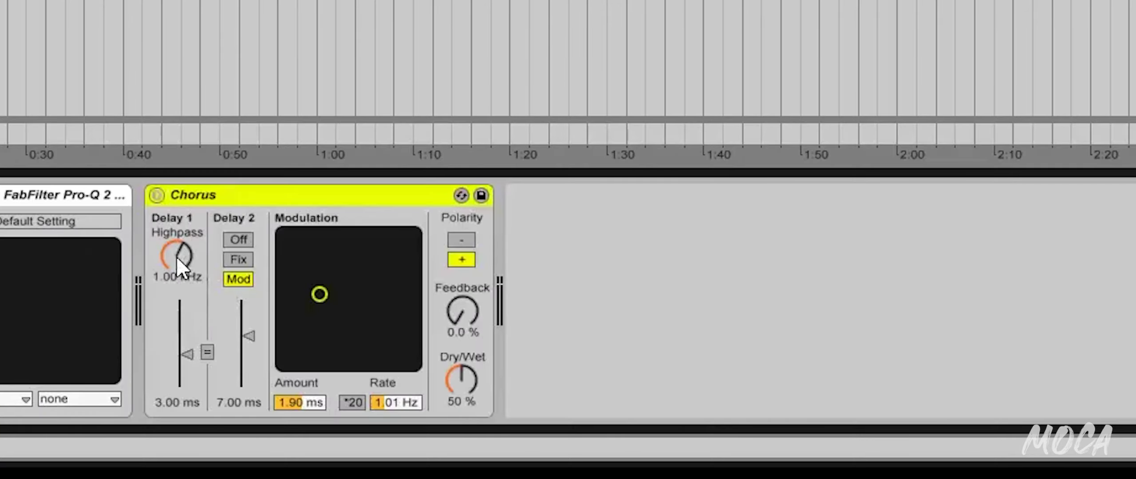
# Set the Chorus highpass to 400 Hz, its modulation amount to 0.84 ms and its rate to 2.86 Hz
pyautogui.moveTo(176, 256); pyautogui.dragTo(175, 276)
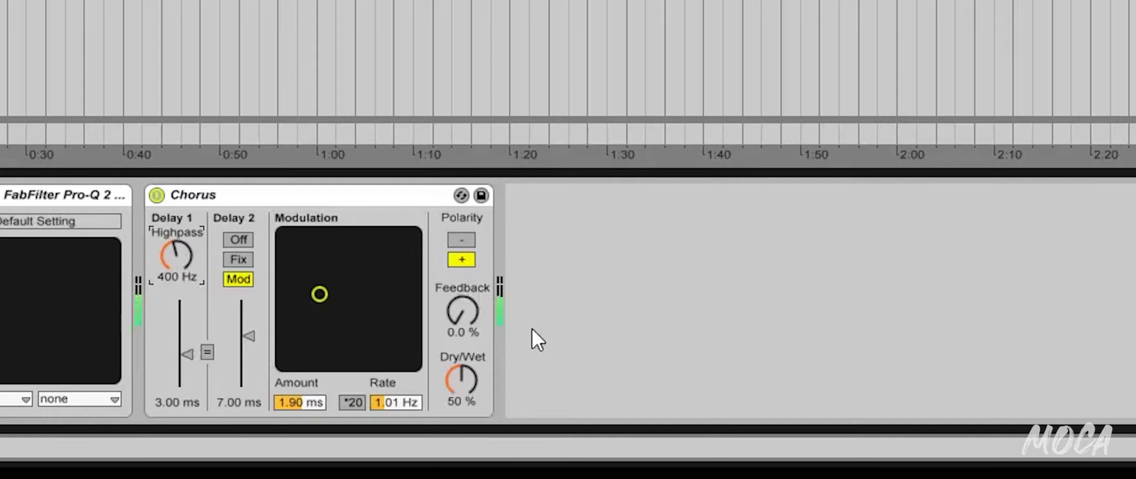
pyautogui.click(307, 404)
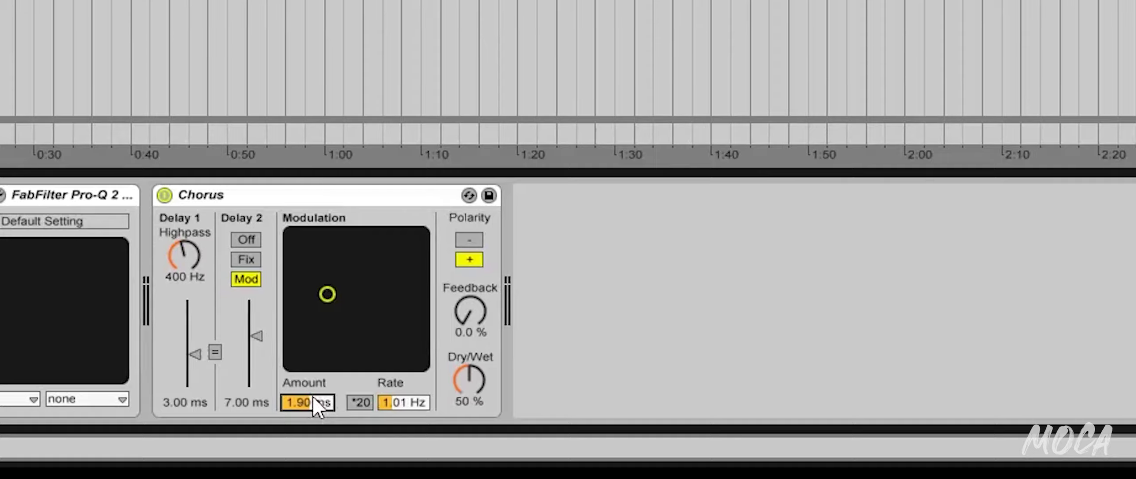
pyautogui.write('0.')
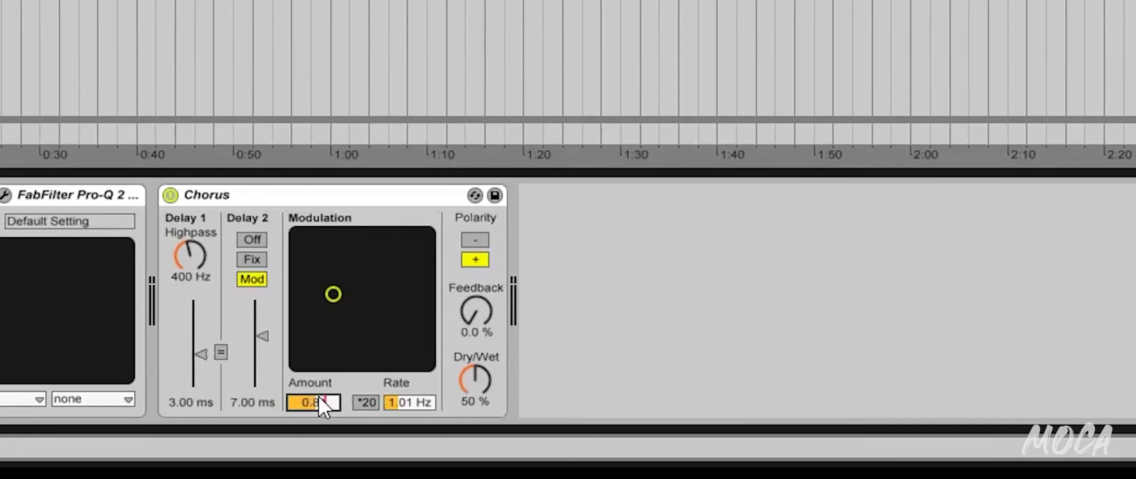
pyautogui.write('84')
pyautogui.press('Tab')
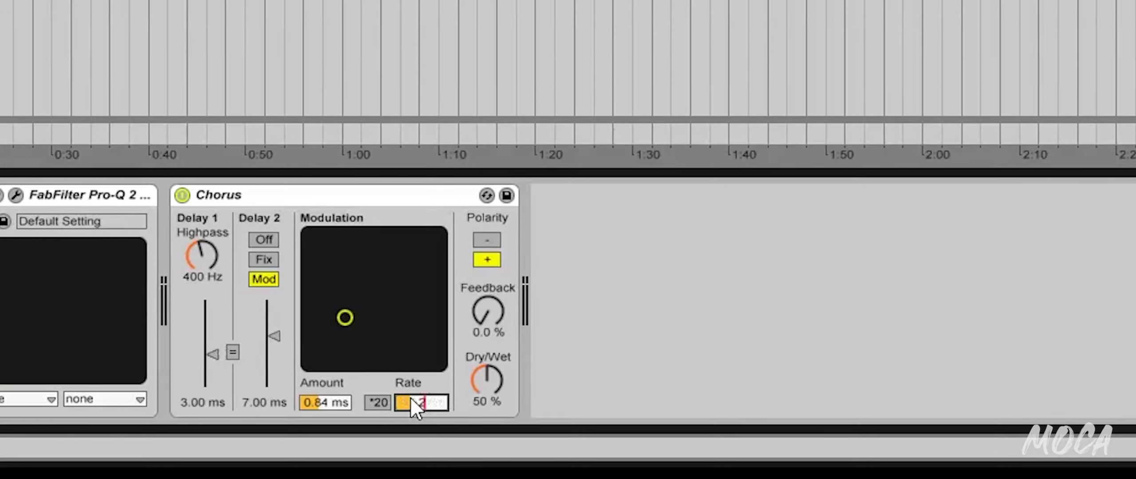
pyautogui.write('0.2')
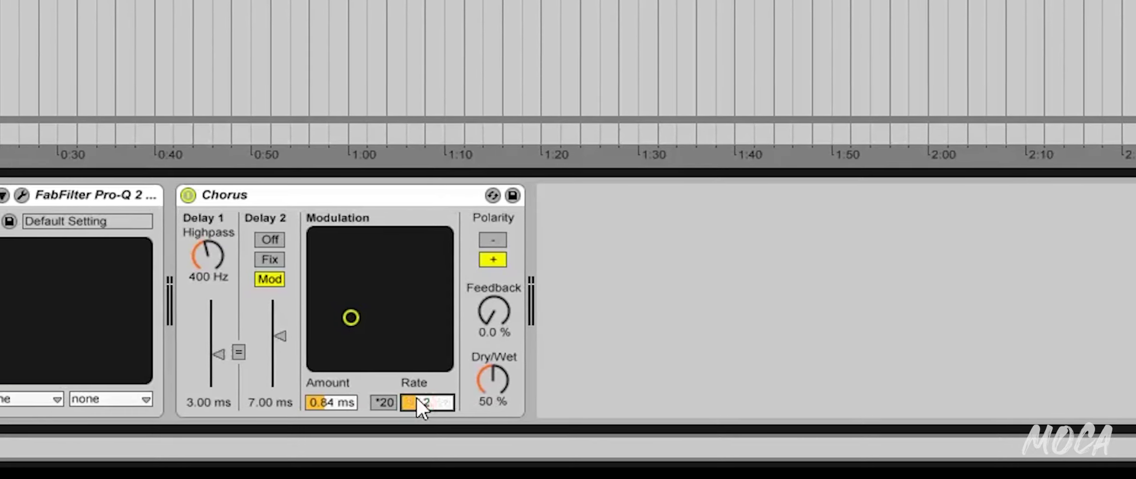
pyautogui.write('86')
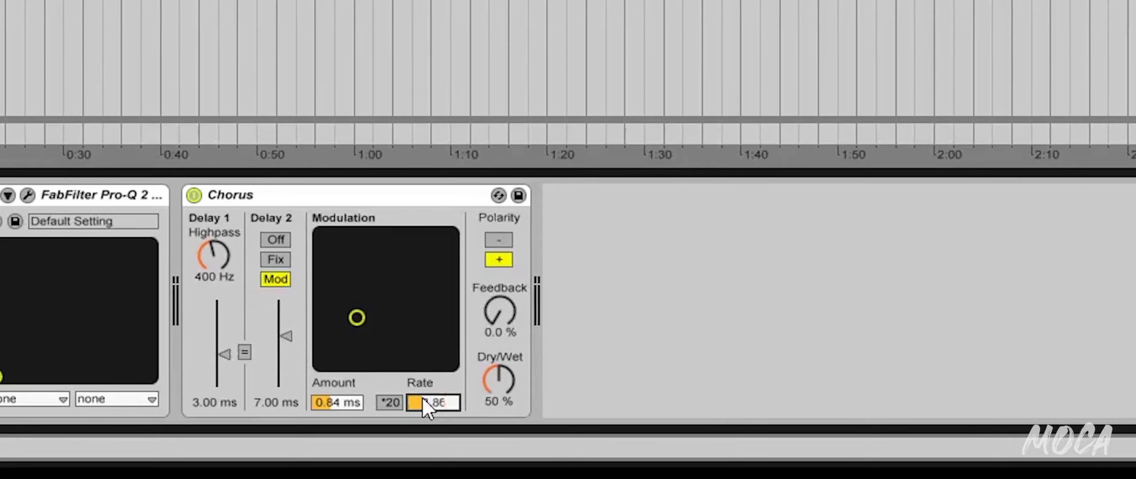
pyautogui.press('Return')
pyautogui.click(386, 198)
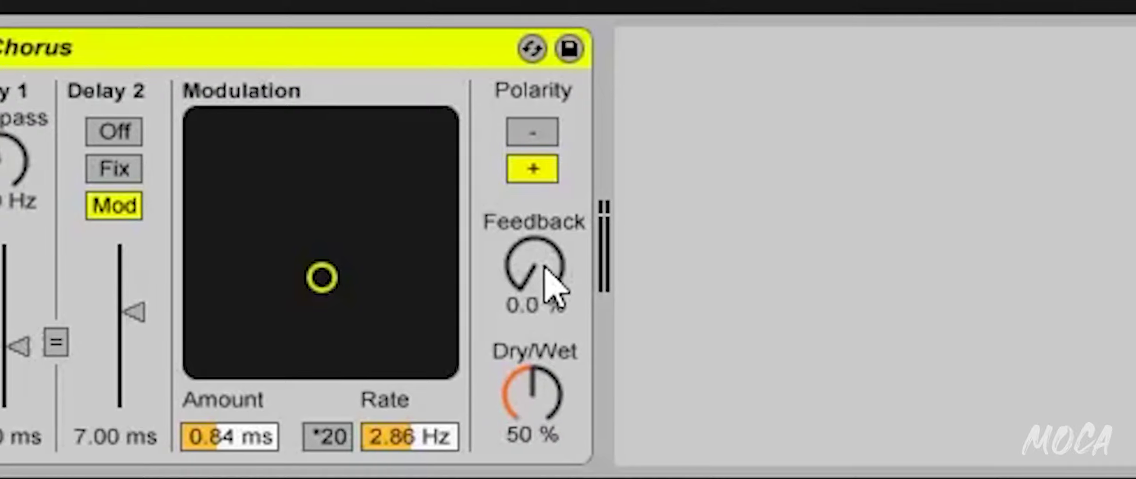
# Set the Chorus feedback to 60 %, switch the Saturator's curve to Hard Curve and lower its output level
pyautogui.moveTo(545, 269); pyautogui.dragTo(545, 217)
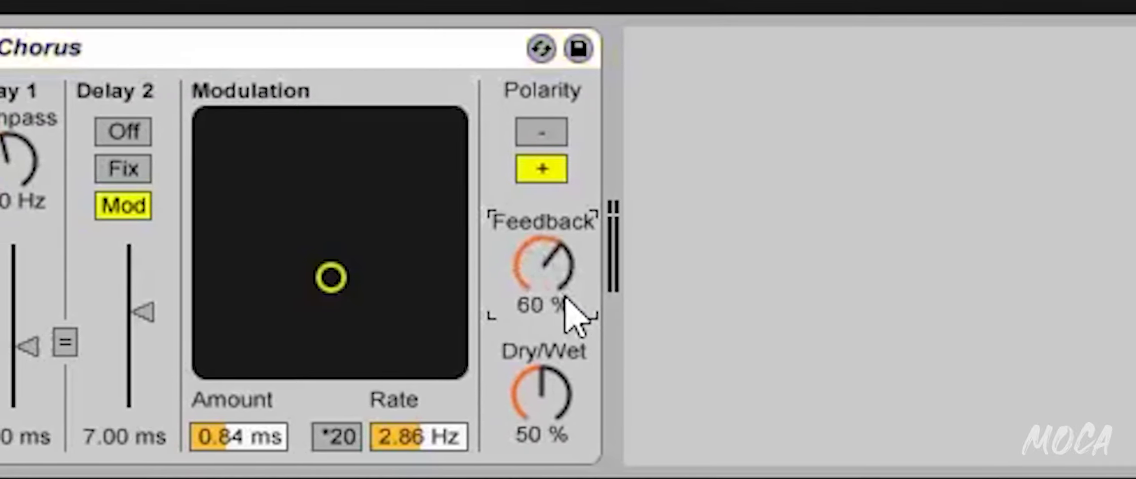
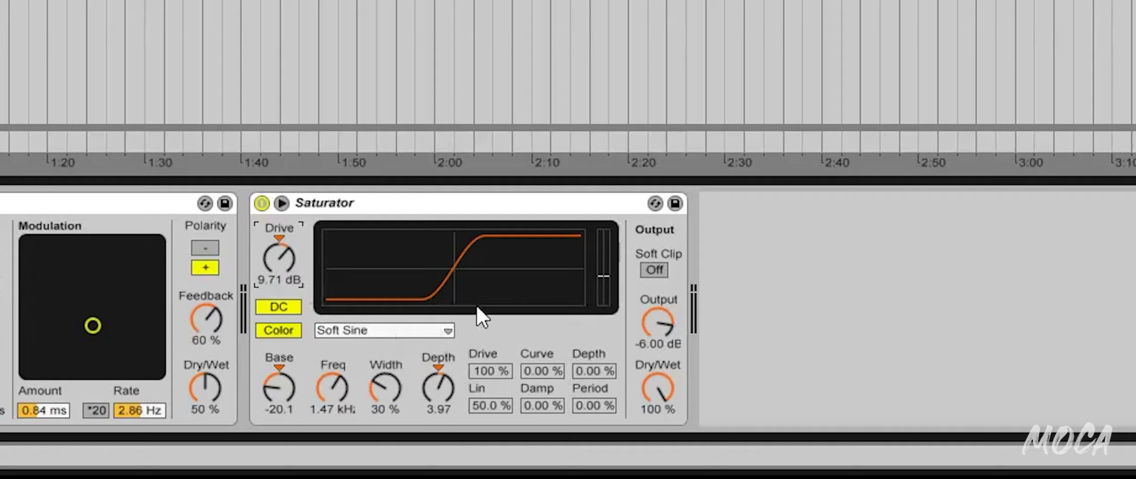
pyautogui.click(449, 334)
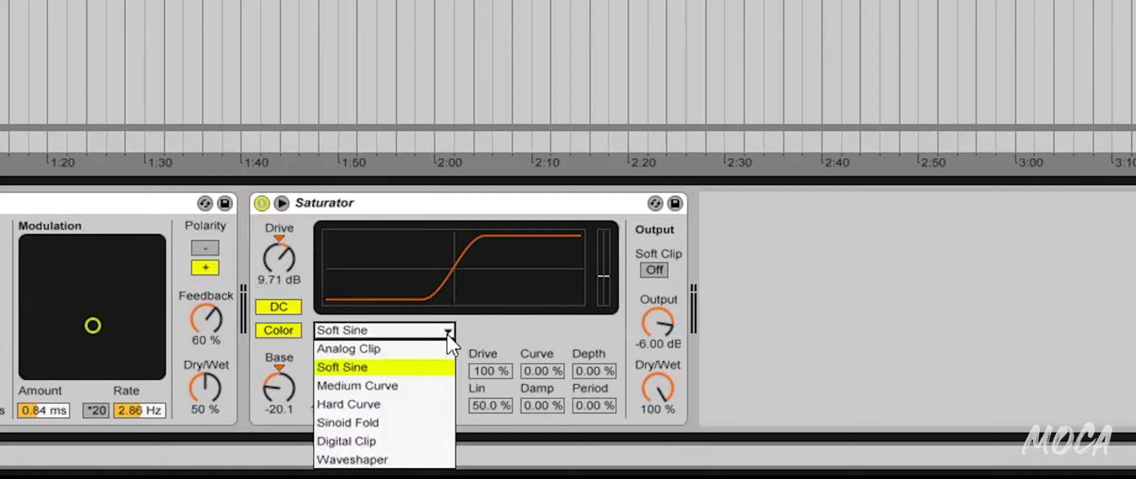
pyautogui.click(399, 405)
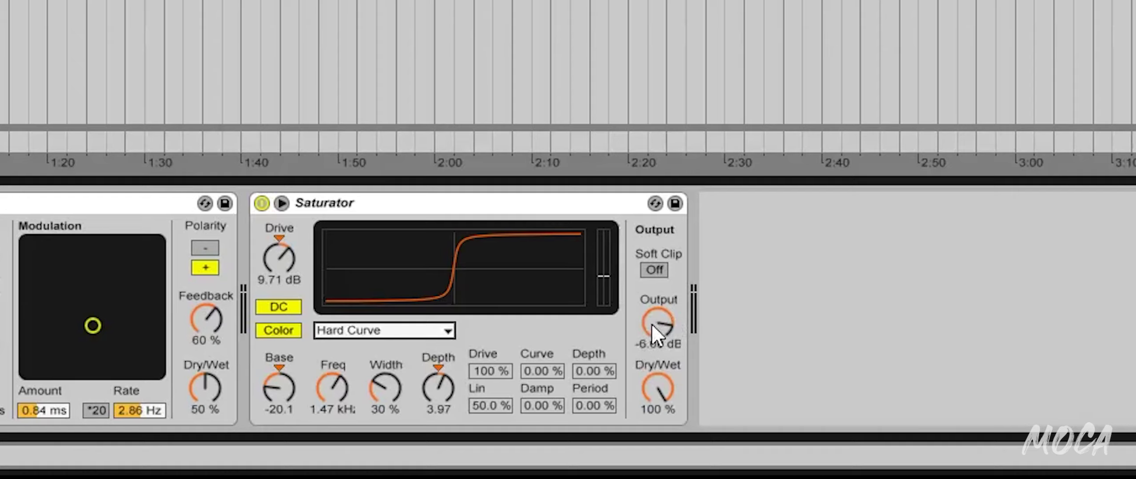
pyautogui.moveTo(652, 324); pyautogui.dragTo(651, 335)
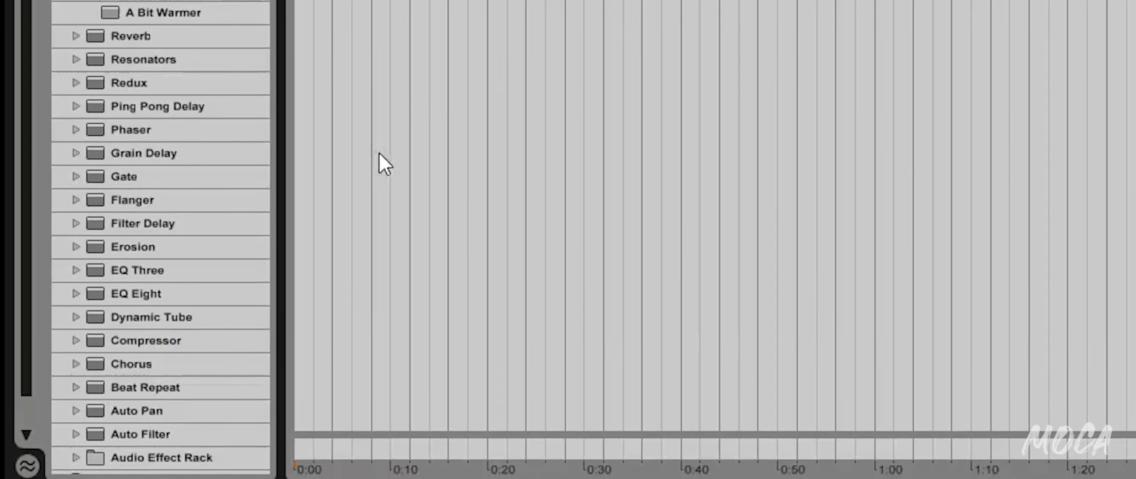
# Add the Compressor's Brick Wall preset after the Saturator and collapse the Compressor preset list
pyautogui.scroll(-5, 160, 222)
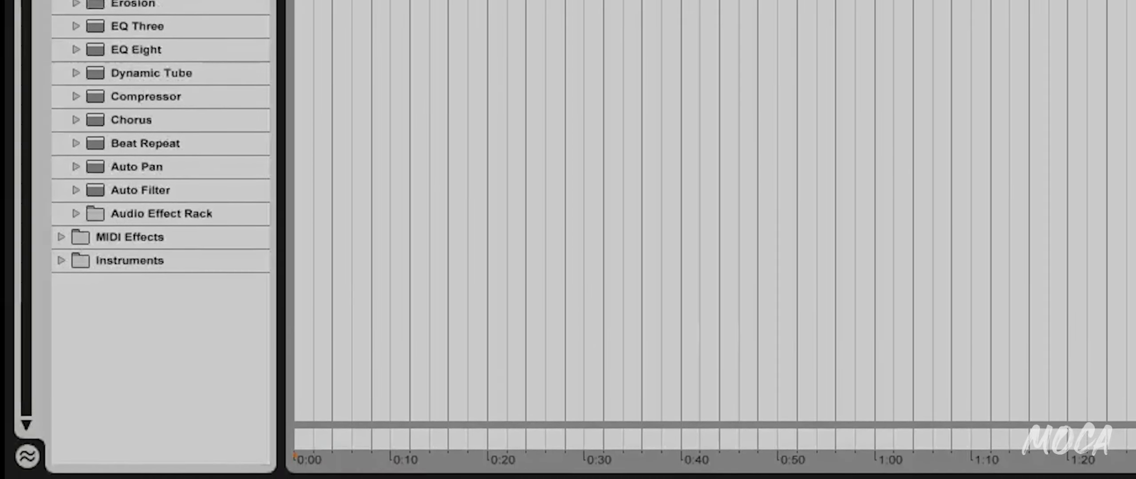
pyautogui.click(77, 99)
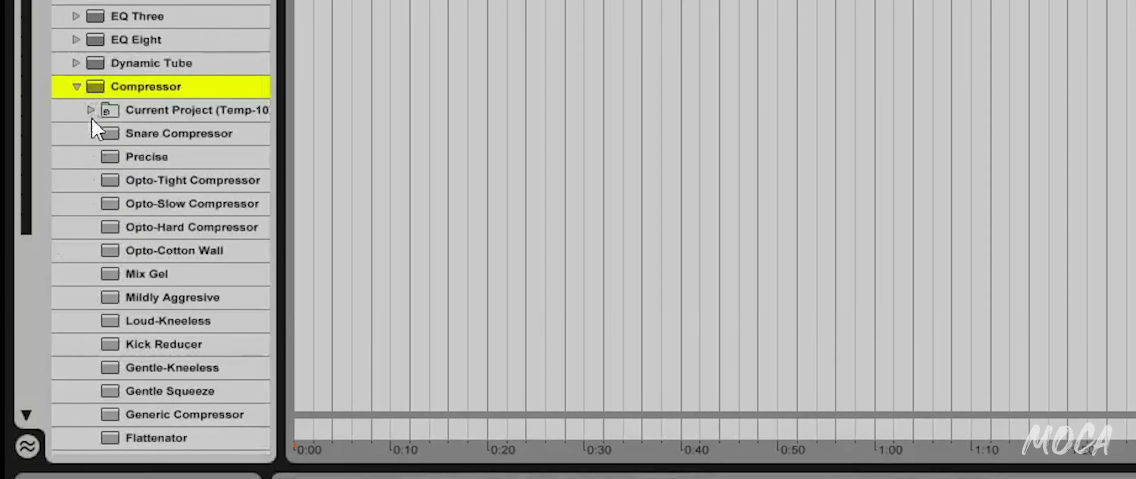
pyautogui.scroll(-5, 126, 213)
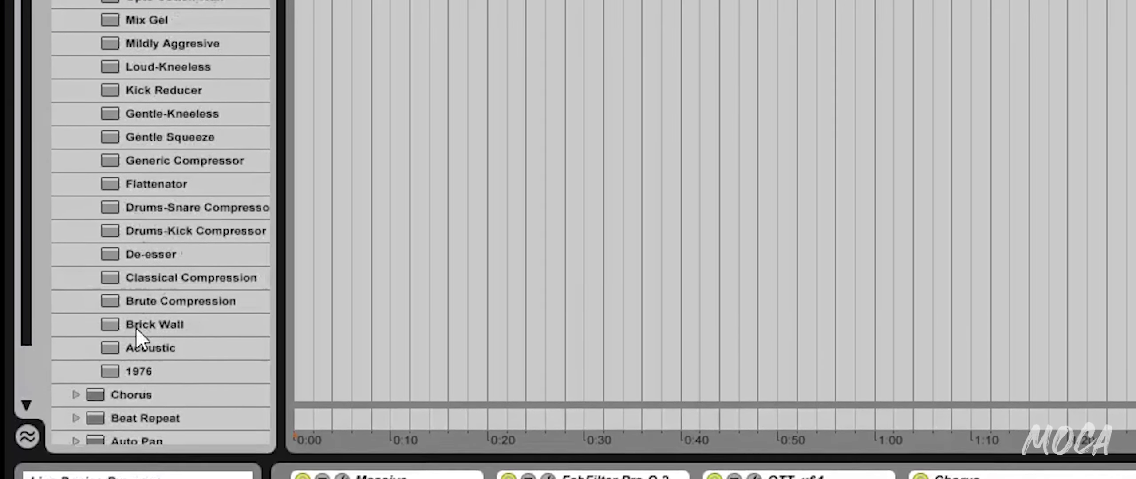
pyautogui.moveTo(133, 327); pyautogui.dragTo(1135, 478)
pyautogui.moveTo(606, 284); pyautogui.dragTo(424, 292)
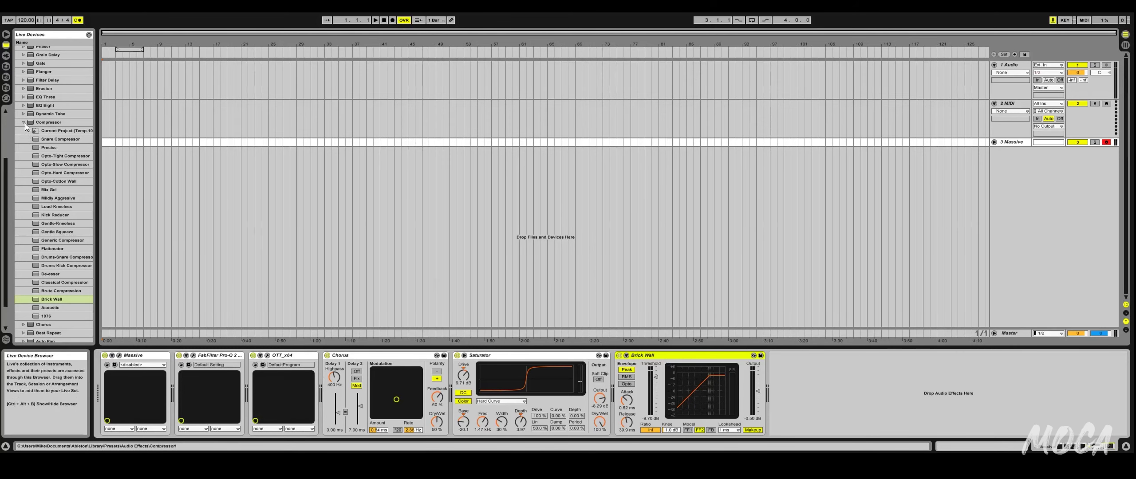
pyautogui.click(25, 124)
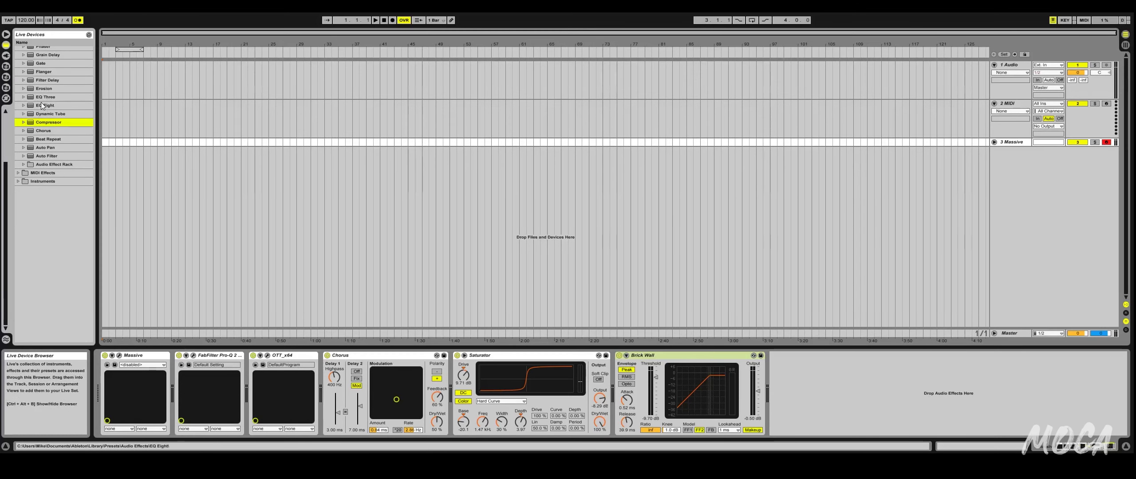
# Add a second FabFilter Pro-Q 2 after the Brick Wall compressor and display its EQ window
pyautogui.hotkey('ctrl', 'alt', 'p')
pyautogui.moveTo(44, 84); pyautogui.dragTo(654, 331)
pyautogui.moveTo(848, 386); pyautogui.dragTo(848, 387)
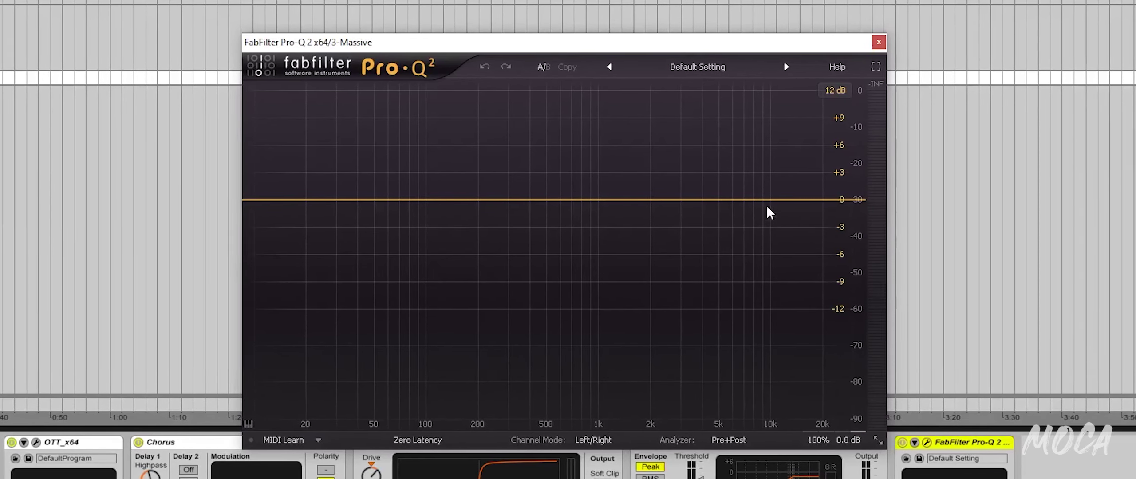
# Boost the highs around 9.5 kHz with a bell band in the second Pro-Q 2 and raise its Q
pyautogui.moveTo(768, 200); pyautogui.dragTo(760, 190)
pyautogui.moveTo(758, 194); pyautogui.dragTo(757, 187)
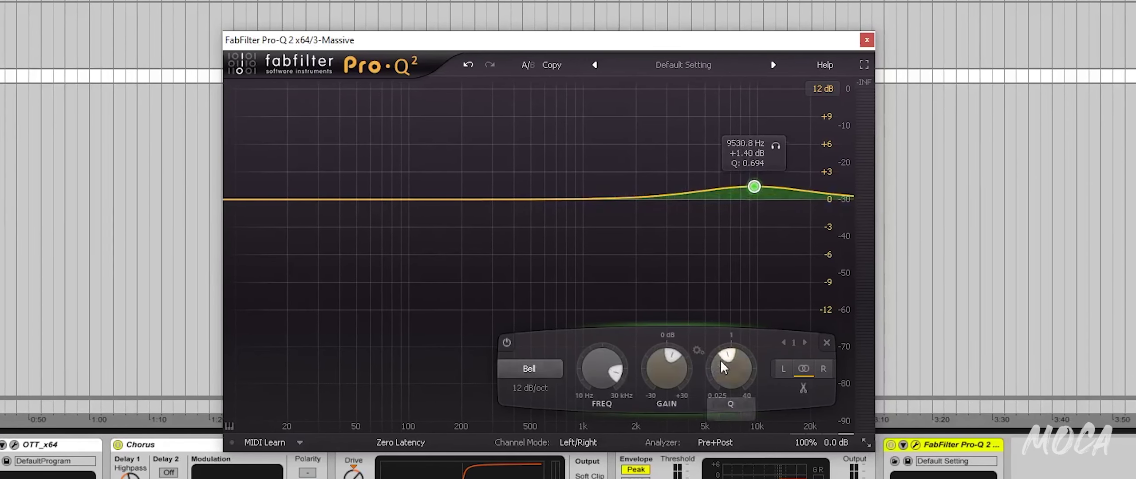
pyautogui.moveTo(731, 354); pyautogui.dragTo(730, 308)
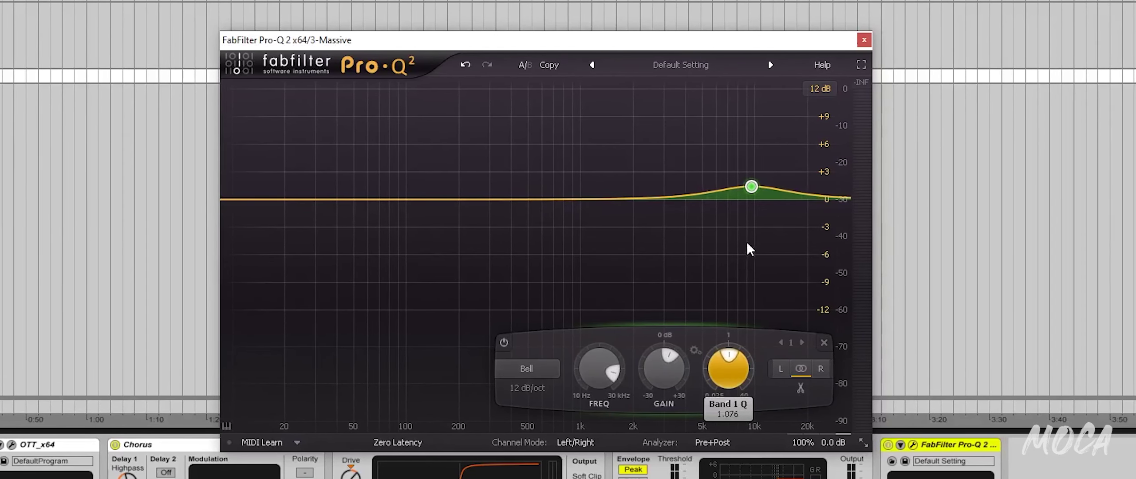
pyautogui.moveTo(725, 359); pyautogui.dragTo(724, 341)
pyautogui.moveTo(755, 198); pyautogui.dragTo(748, 171)
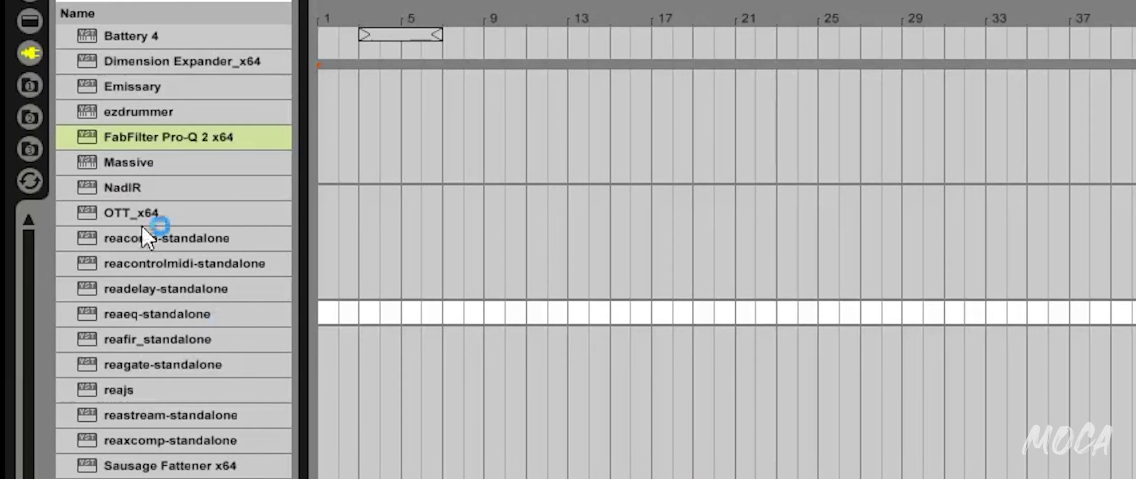
# Add Live's Reverb effect to the end of the chain, after the second Pro-Q 2
pyautogui.click(30, 22)
pyautogui.scroll(5, 171, 377)
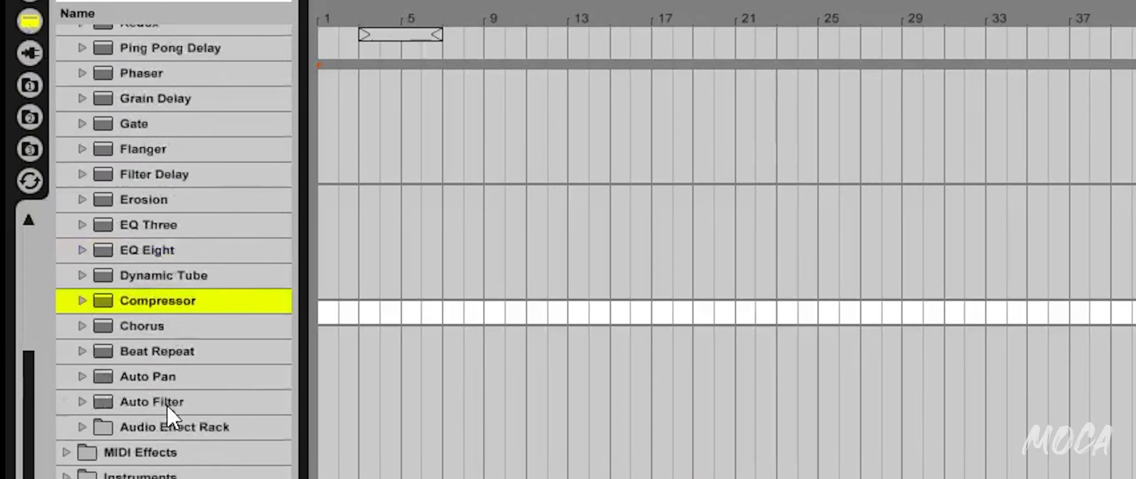
pyautogui.scroll(1, 164, 413)
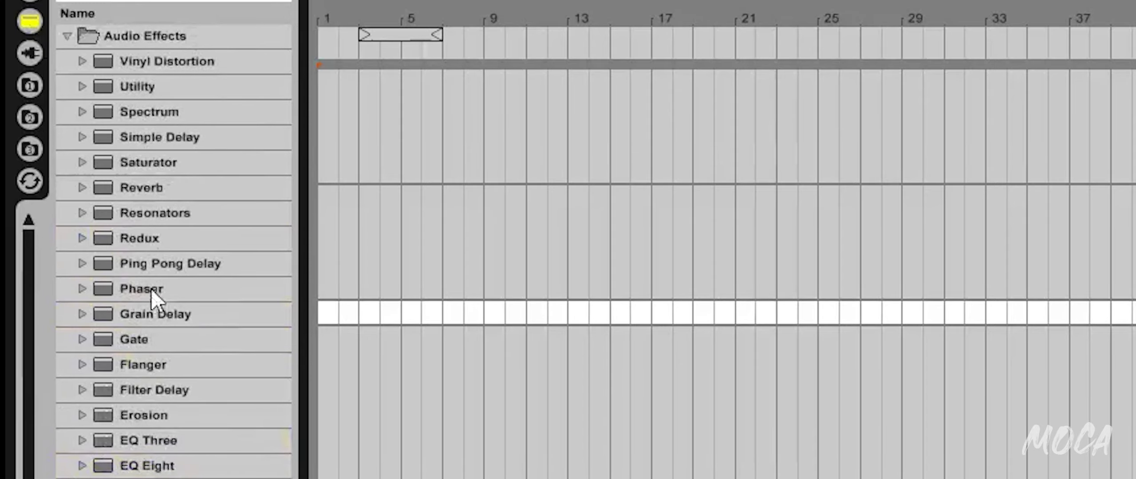
pyautogui.click(157, 192)
pyautogui.moveTo(157, 192); pyautogui.dragTo(381, 241)
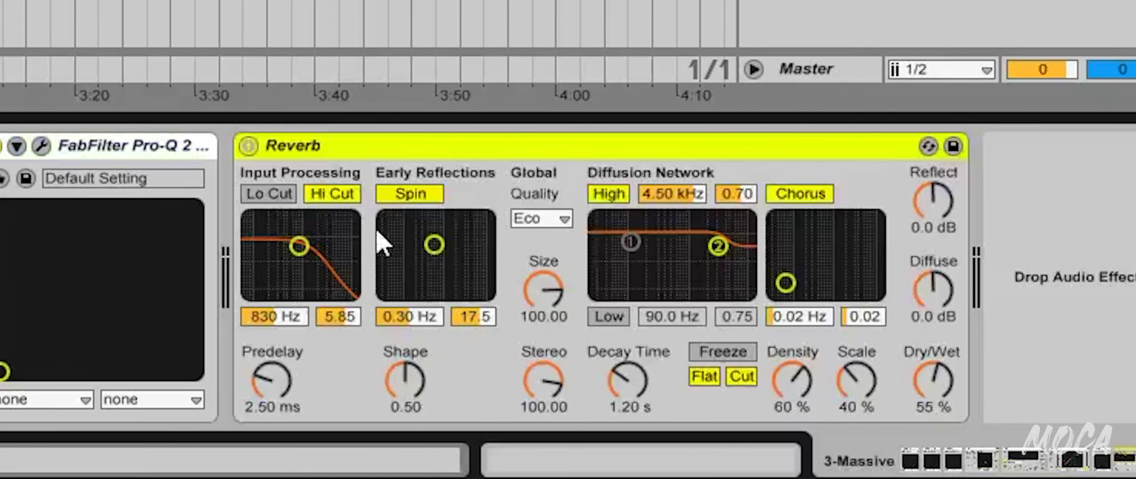
# Set the Reverb's dry/wet to 84 % and shorten its decay time
pyautogui.click(936, 393)
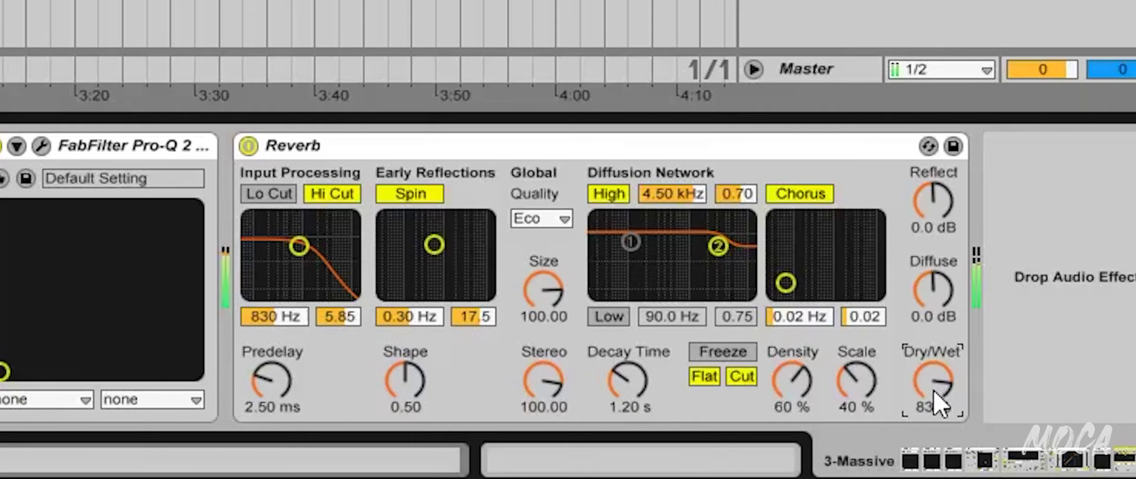
pyautogui.moveTo(934, 392); pyautogui.dragTo(926, 389)
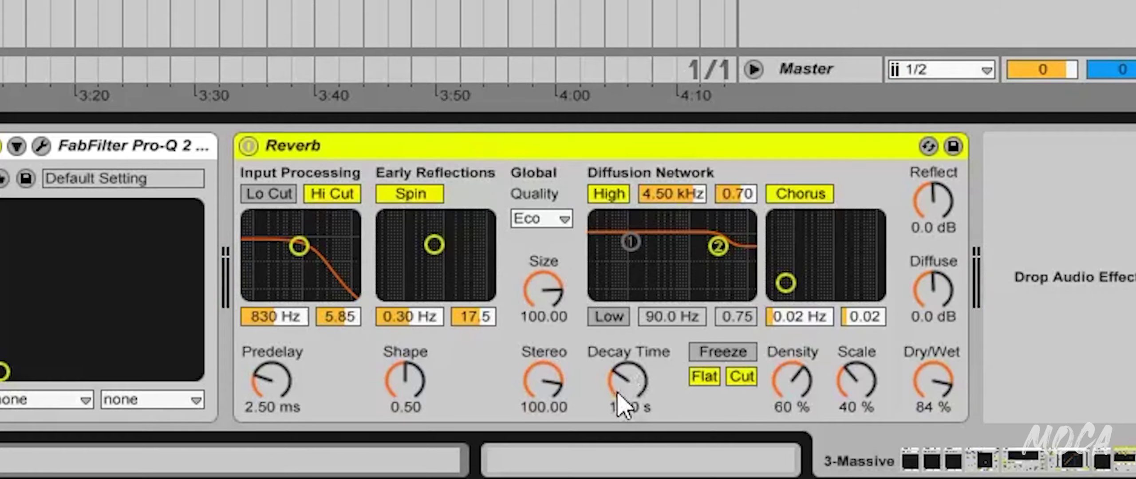
pyautogui.moveTo(622, 387); pyautogui.dragTo(622, 404)
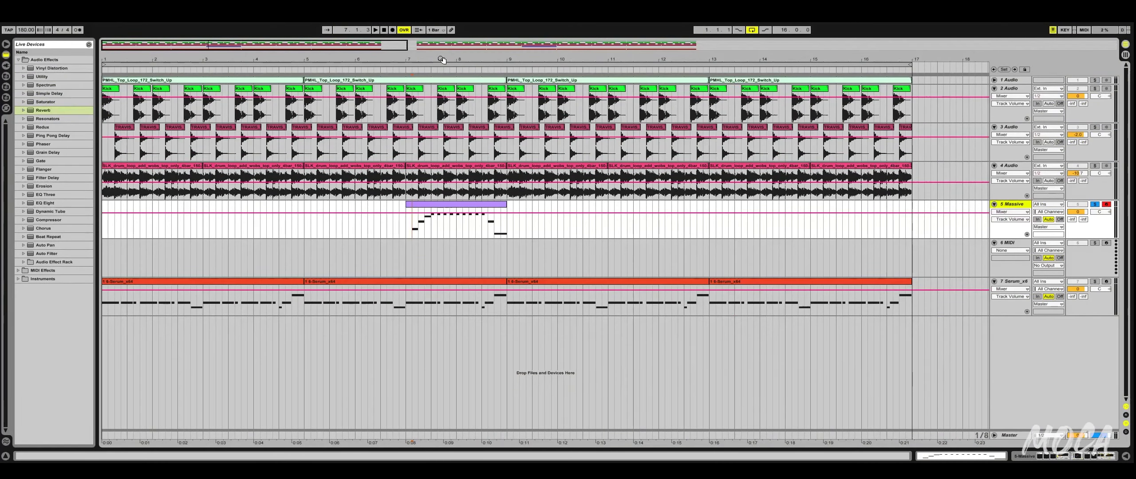
# Select the Massive clip between bars 7 and 9 and show the Massive track's device chain
pyautogui.click(427, 205)
pyautogui.click(418, 232)
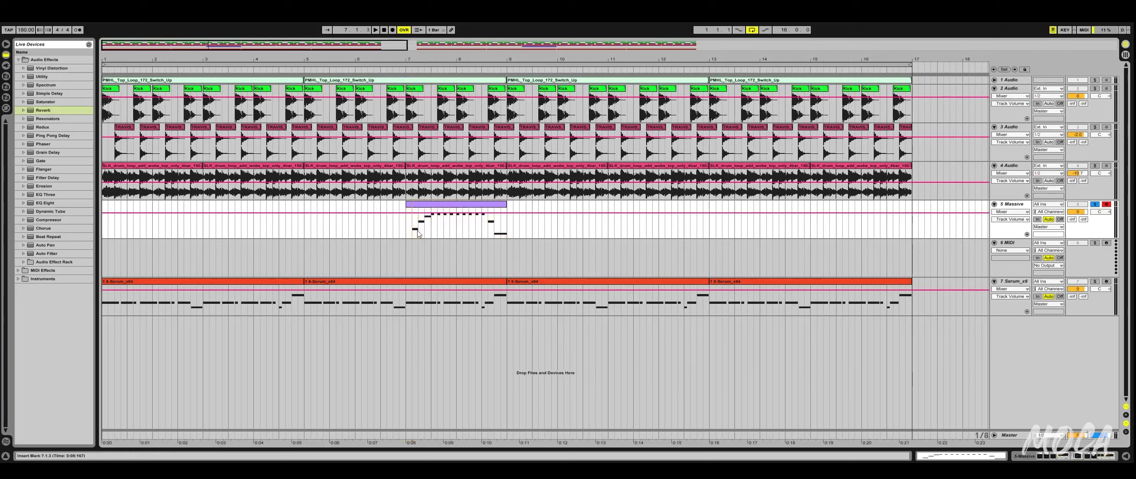
pyautogui.click(427, 204)
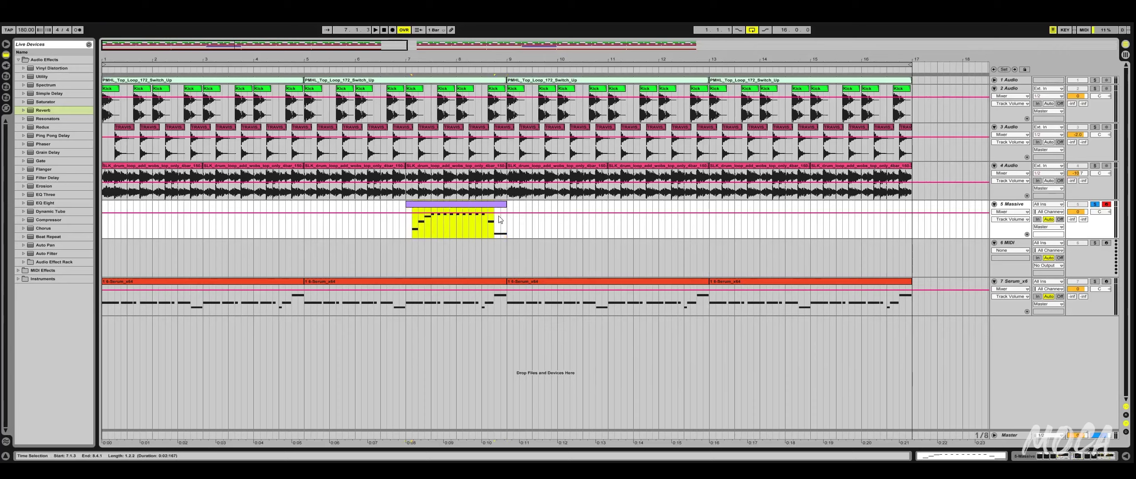
pyautogui.doubleClick(1017, 205)
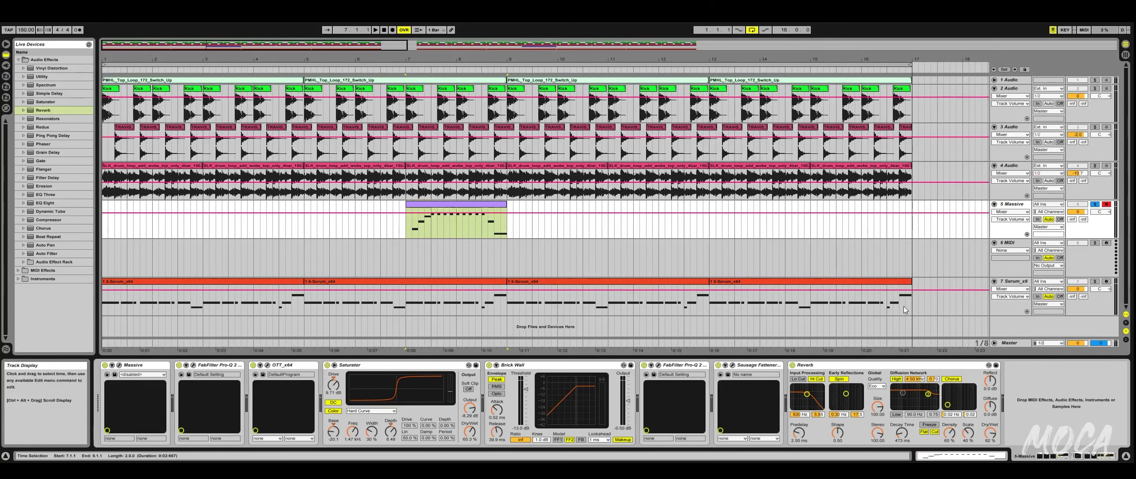
# Examine the Sausage Fattener's fatness and color settings on the Massive track, and close its window
pyautogui.click(754, 366)
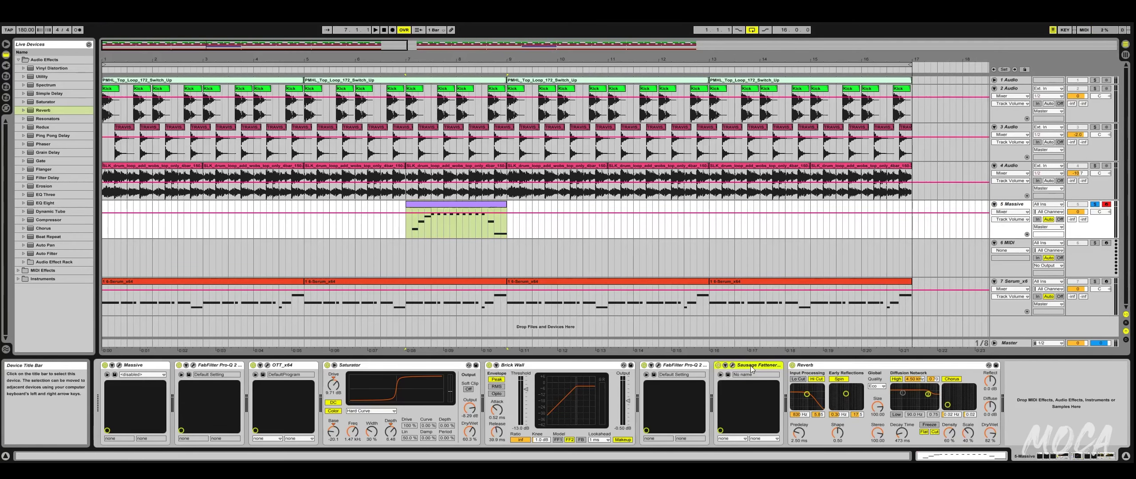
pyautogui.click(733, 366)
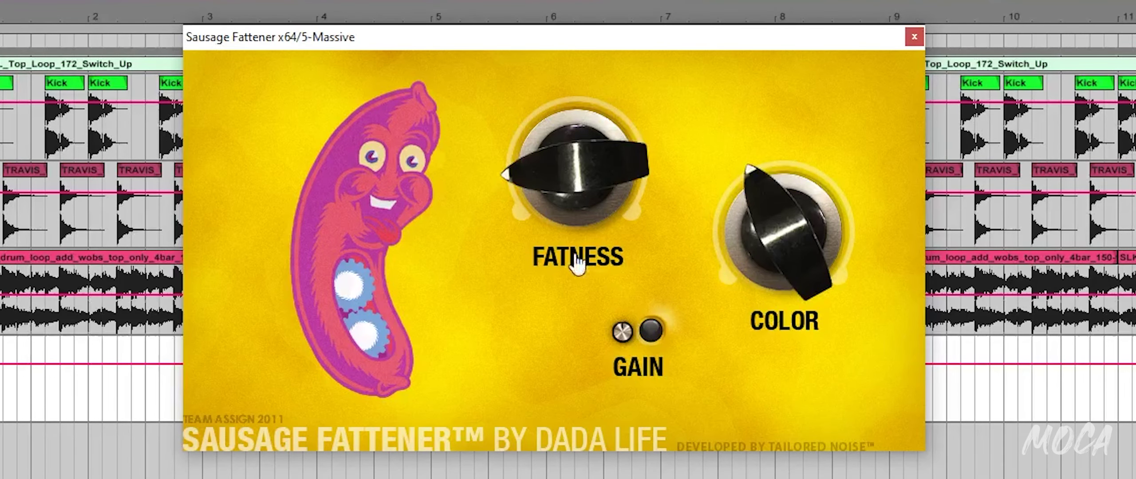
pyautogui.click(914, 37)
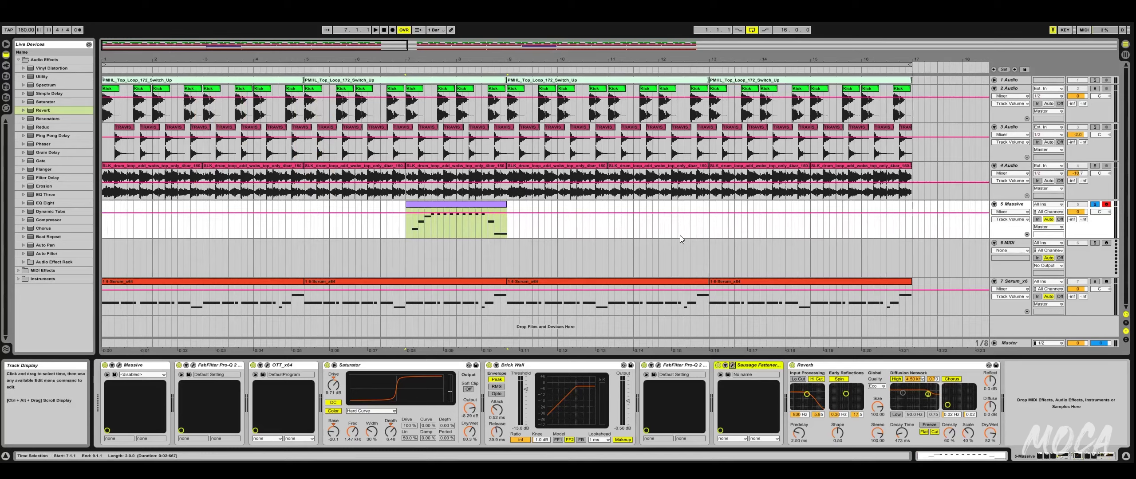
# Listen to the Massive phrase from bar 7 and open the first FabFilter Pro-Q 2 in the chain
pyautogui.press('space')
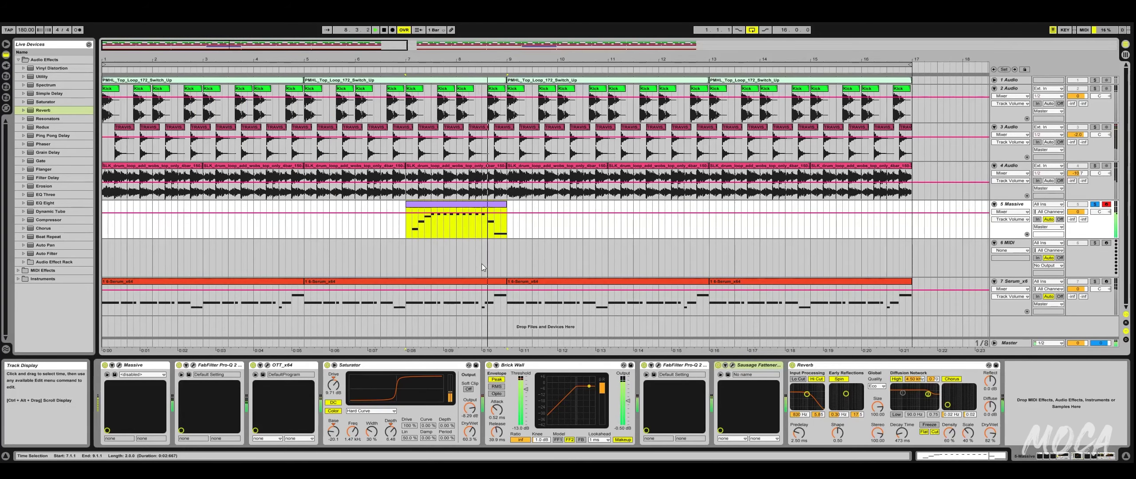
pyautogui.press('space')
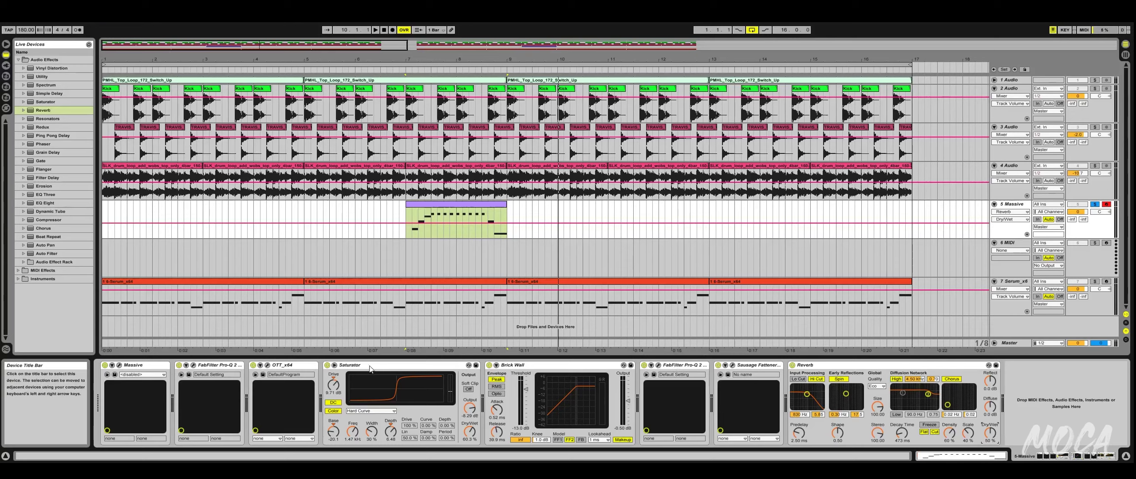
pyautogui.click(211, 369)
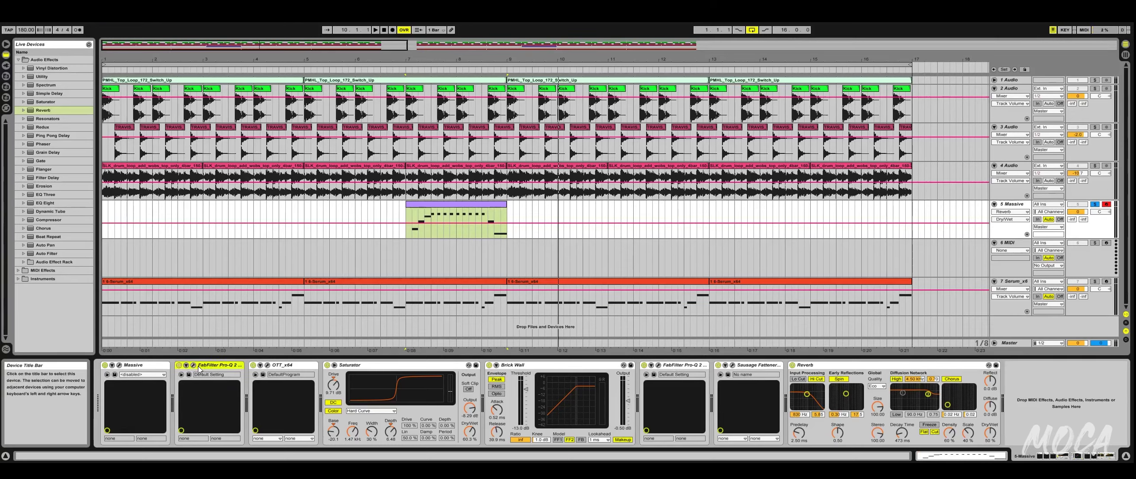
pyautogui.click(193, 368)
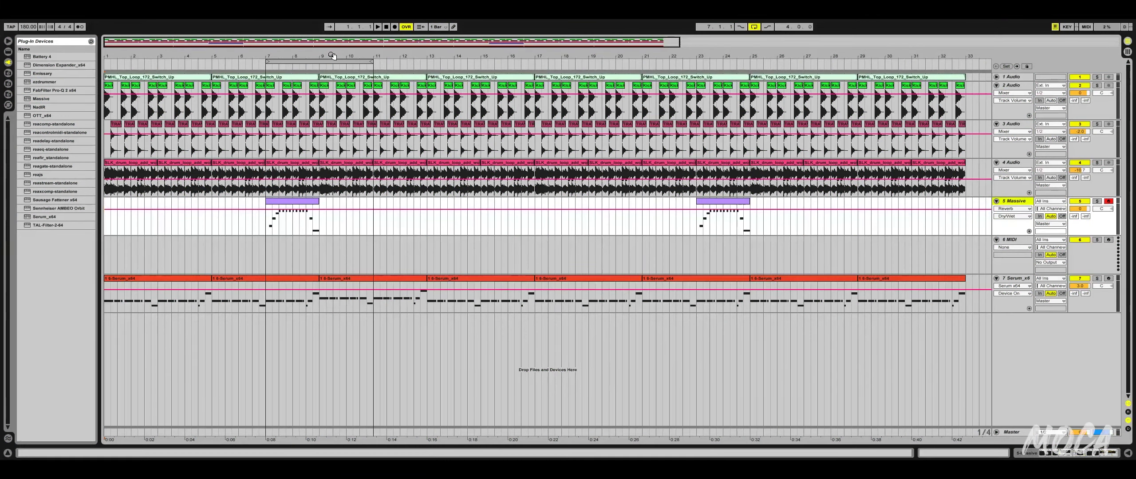
# Move the four-bar arrangement loop to bars 5 to 9 and play that section with the drums and bass
pyautogui.moveTo(329, 55)
pyautogui.mouseDown()
pyautogui.moveTo(289, 58)
pyautogui.moveTo(290, 71)
pyautogui.moveTo(345, 53)
pyautogui.mouseUp()
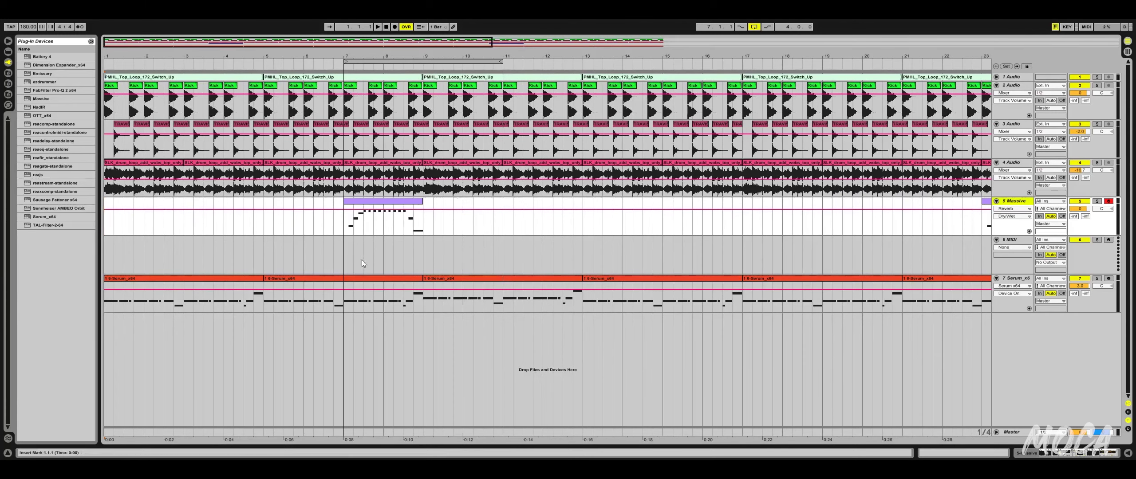
pyautogui.moveTo(345, 220); pyautogui.dragTo(563, 222)
pyautogui.click(573, 220)
pyautogui.click(425, 227)
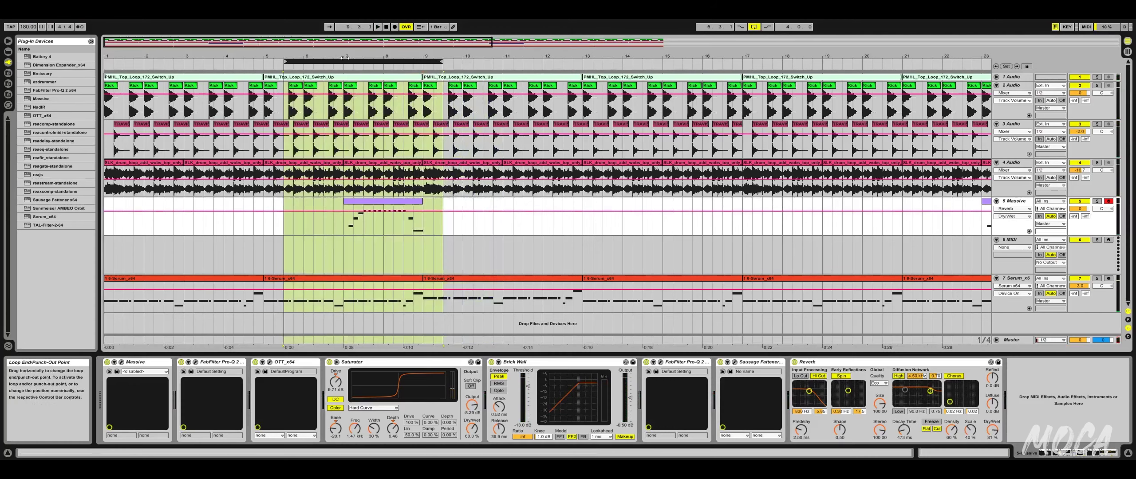
pyautogui.moveTo(350, 62)
pyautogui.mouseDown()
pyautogui.moveTo(320, 62)
pyautogui.moveTo(331, 61)
pyautogui.mouseUp()
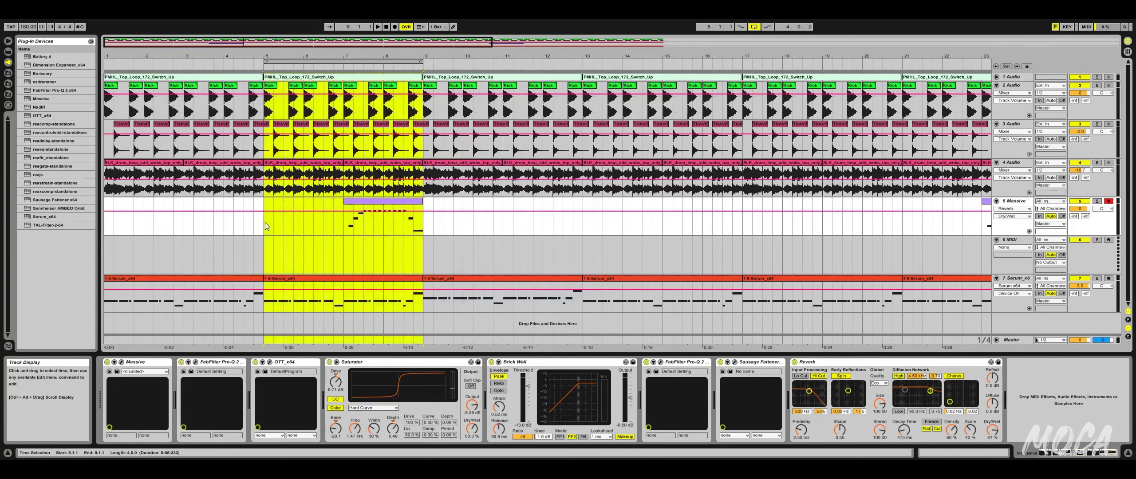
pyautogui.press('space')
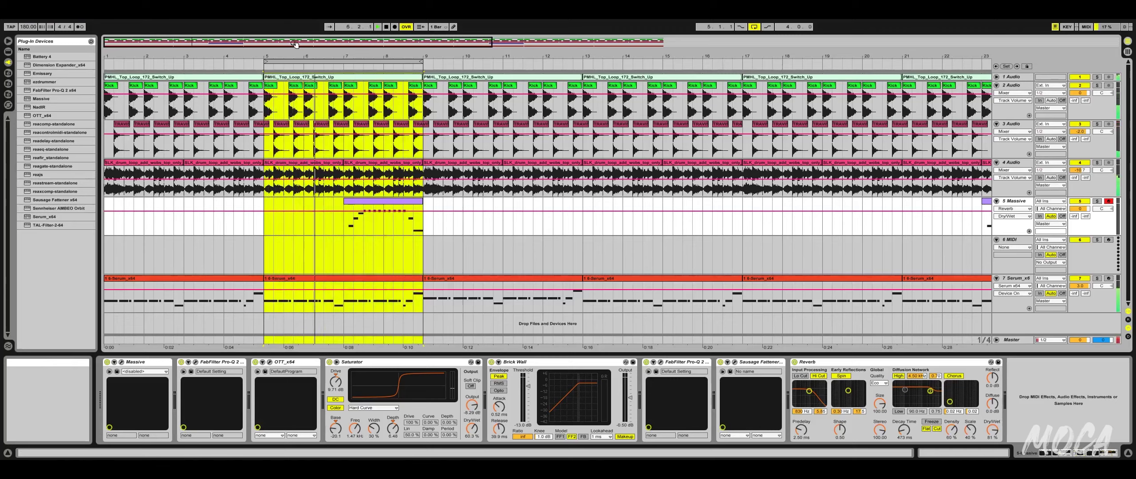
pyautogui.moveTo(296, 44); pyautogui.dragTo(255, 63)
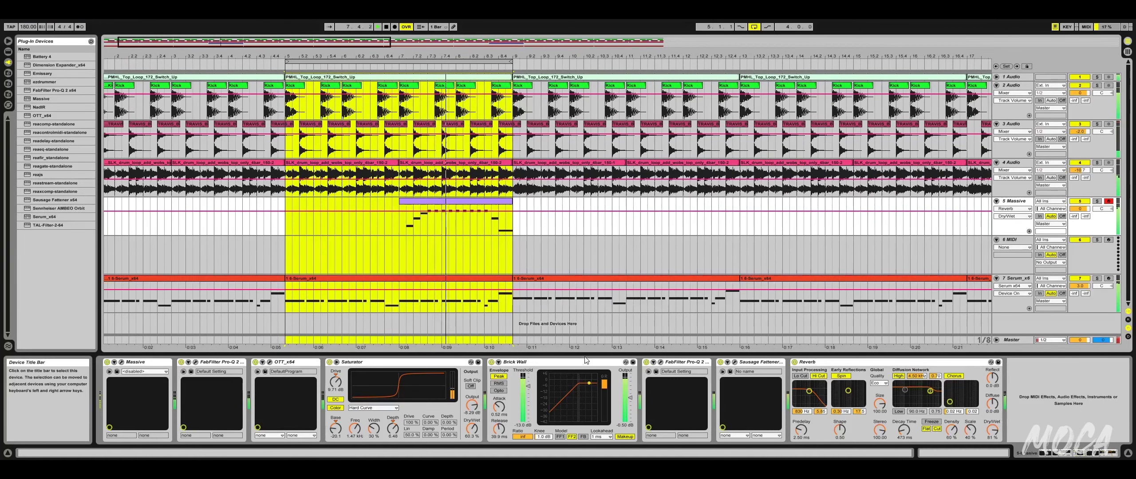
# Hide the device chain to show the full arrangement and solo the Serum bass track
pyautogui.click(1087, 455)
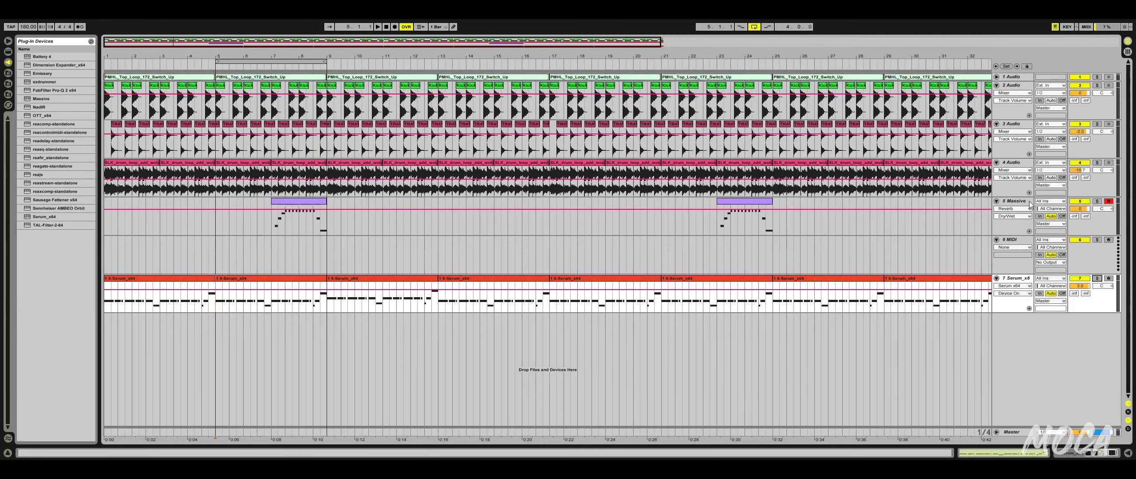
pyautogui.click(1031, 204)
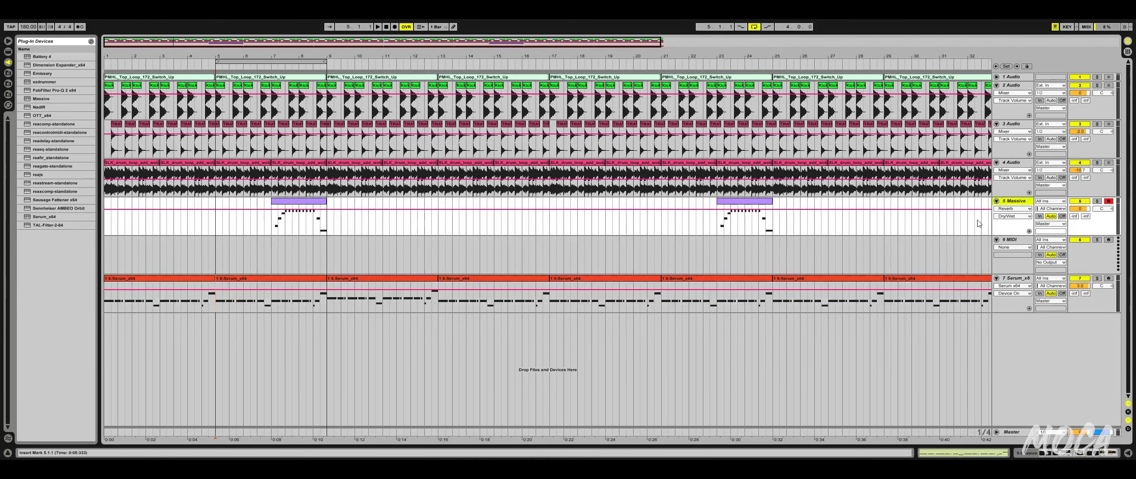
pyautogui.click(1009, 281)
pyautogui.click(1097, 280)
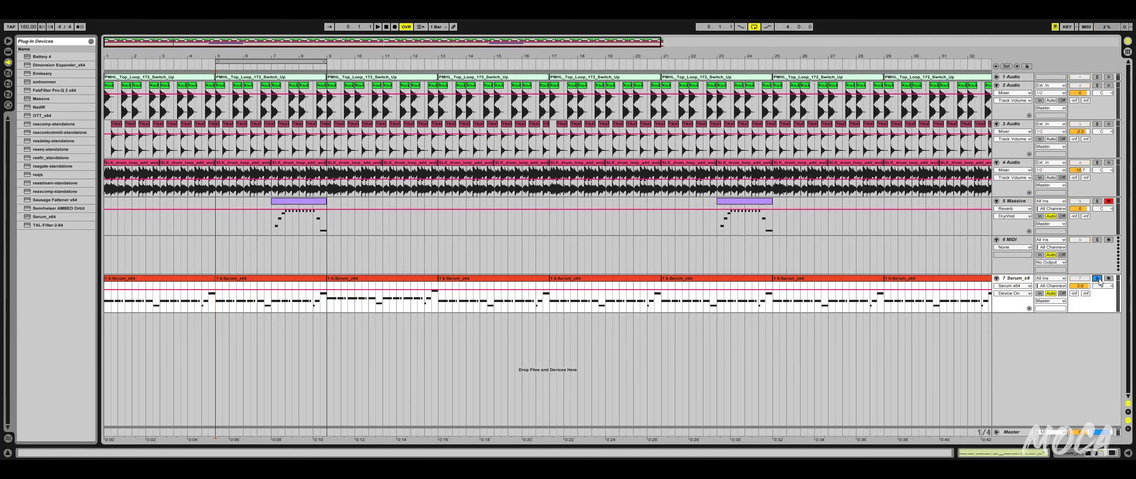
# Show the Serum track's device chain and examine its Serum patch while the bass plays, with the plug-in window moved clear of the Massive clip
pyautogui.doubleClick(1025, 280)
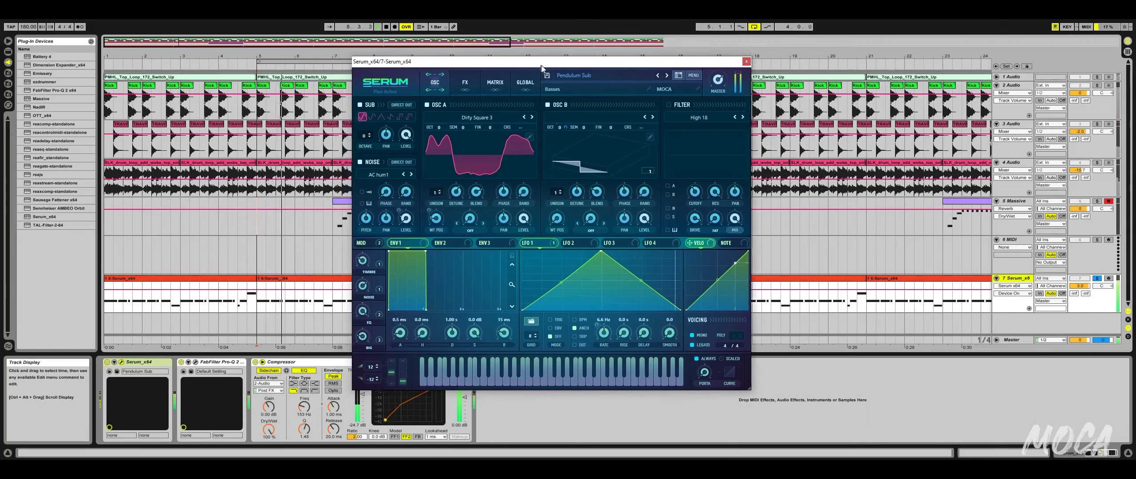
pyautogui.moveTo(596, 63); pyautogui.dragTo(756, 62)
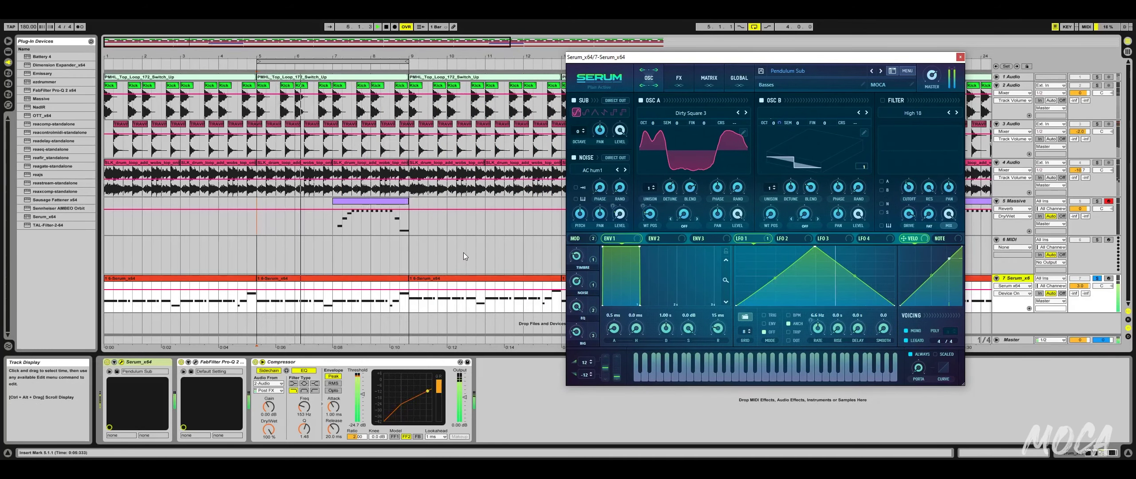
pyautogui.click(1088, 271)
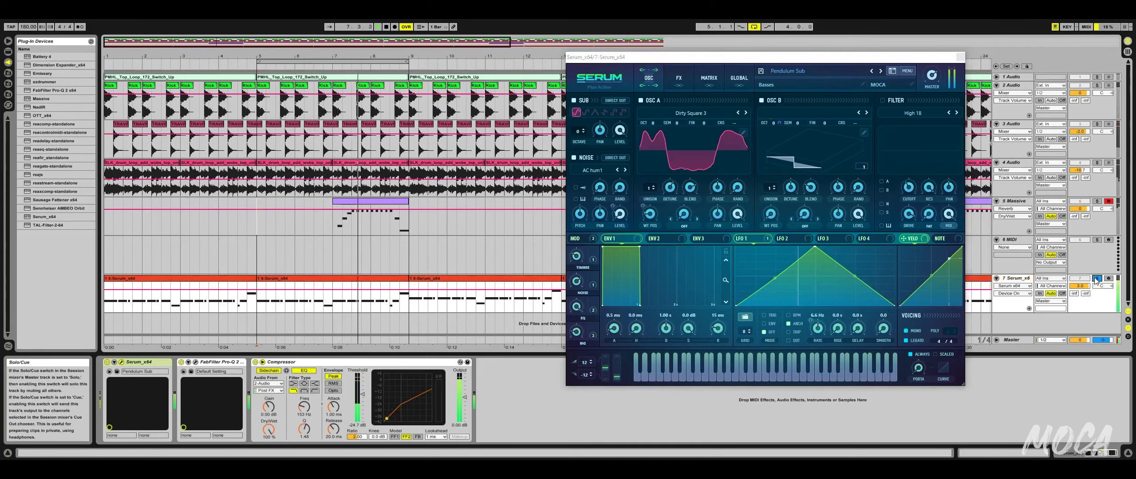